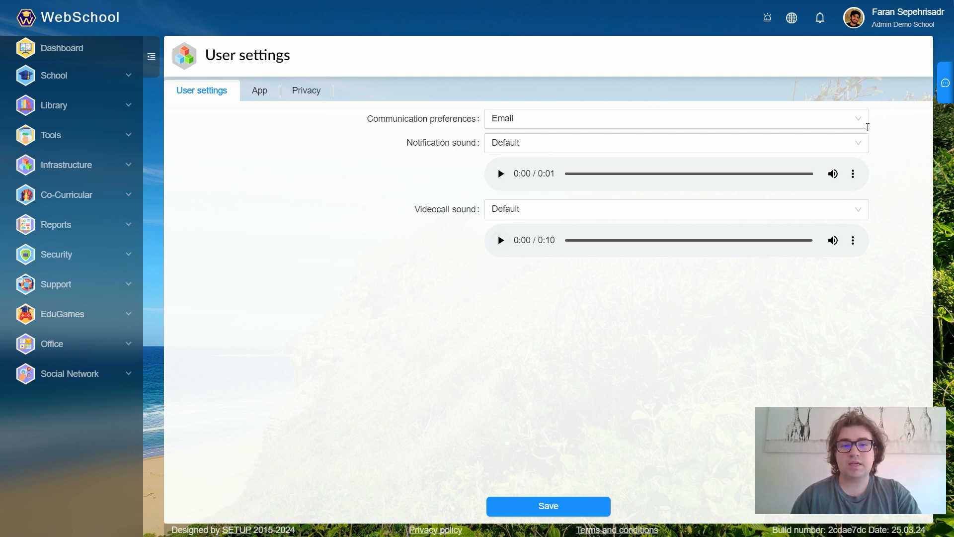
- Check the available communication preferences and set the notification sound to Bell
{"action": "left_click", "coordinate": [858, 119]}
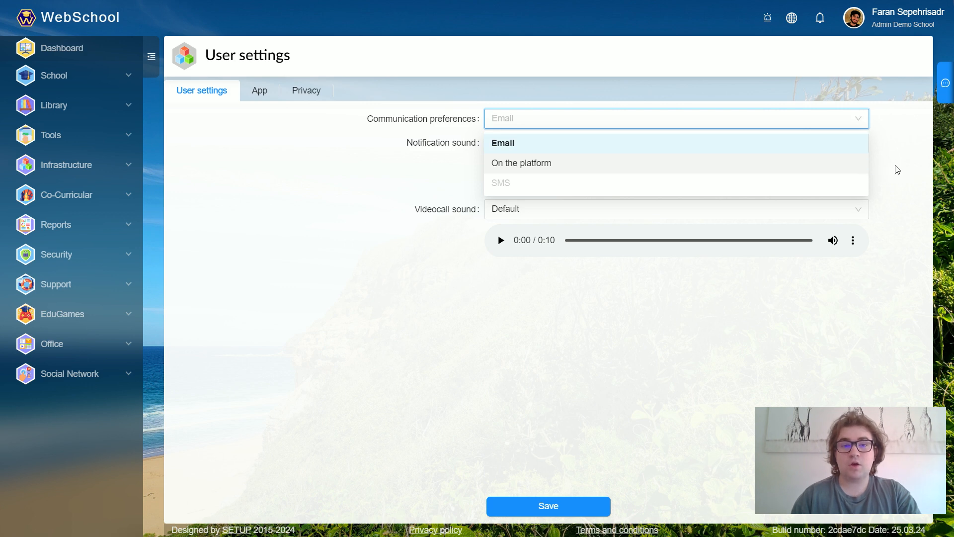
{"action": "left_click", "coordinate": [897, 169]}
{"action": "left_click", "coordinate": [857, 148]}
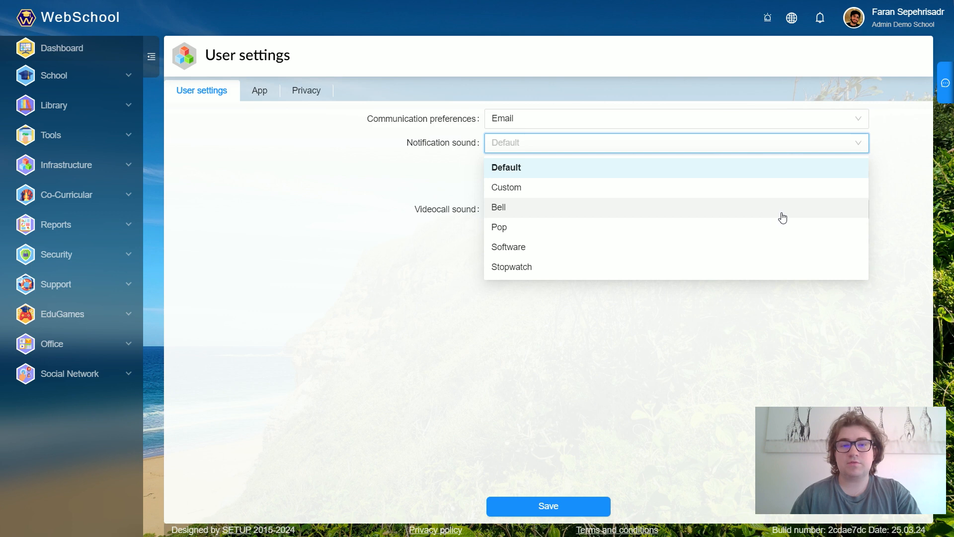
{"action": "left_click", "coordinate": [666, 216]}
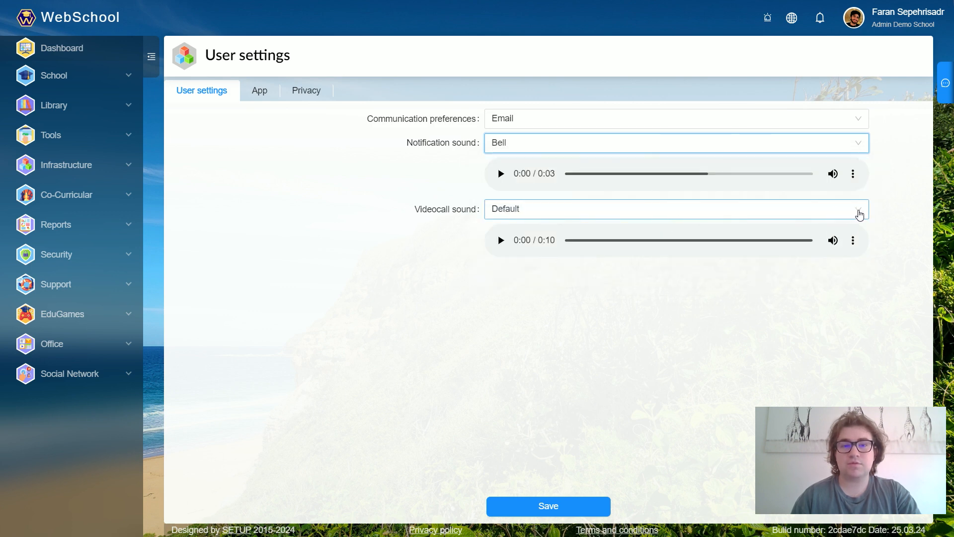
- Set the videocall sound to Marimba and save the user settings
{"action": "left_click", "coordinate": [858, 211]}
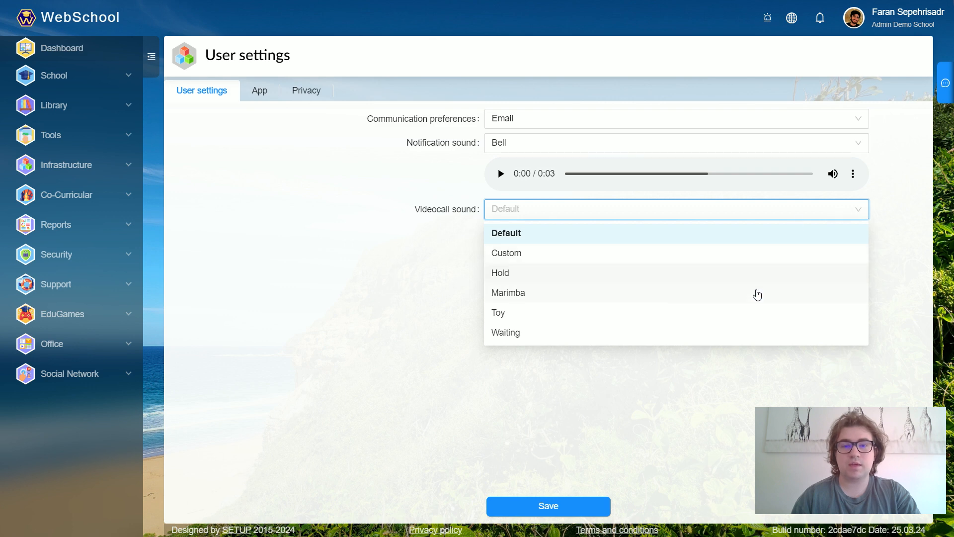
{"action": "left_click", "coordinate": [757, 293]}
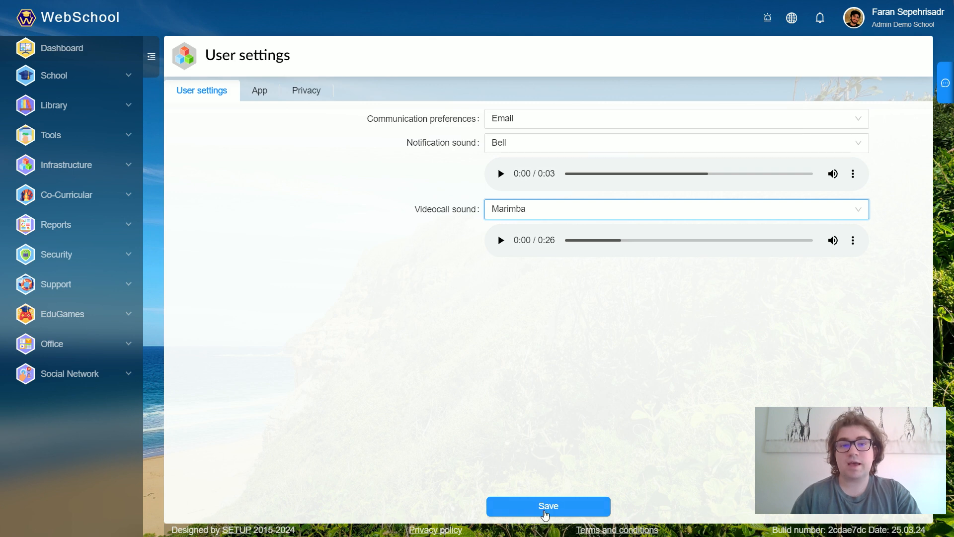
{"action": "left_click", "coordinate": [546, 513]}
- Grant WebSchool the browser permissions for location, microphone and camera in the app settings
{"action": "left_click", "coordinate": [262, 95]}
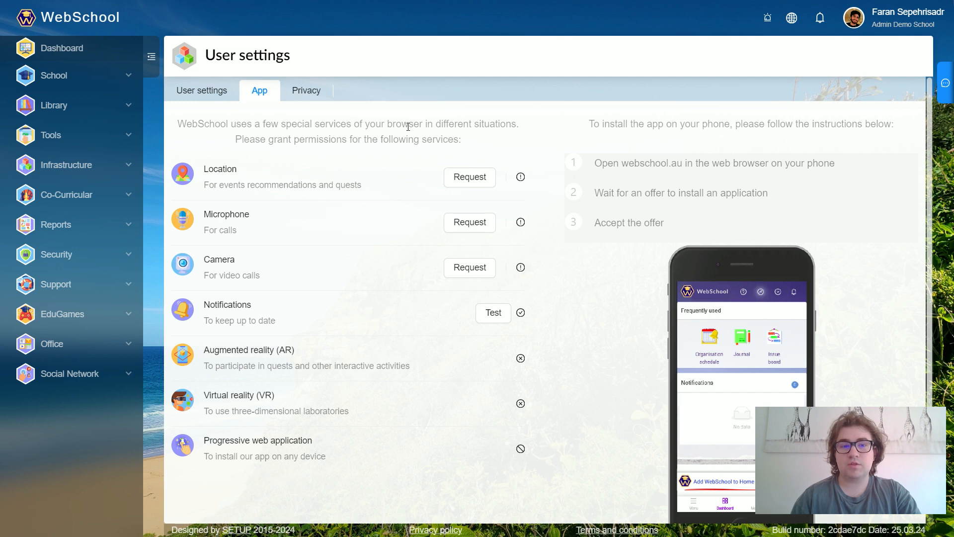
{"action": "left_click", "coordinate": [460, 183]}
{"action": "left_click", "coordinate": [113, 68]}
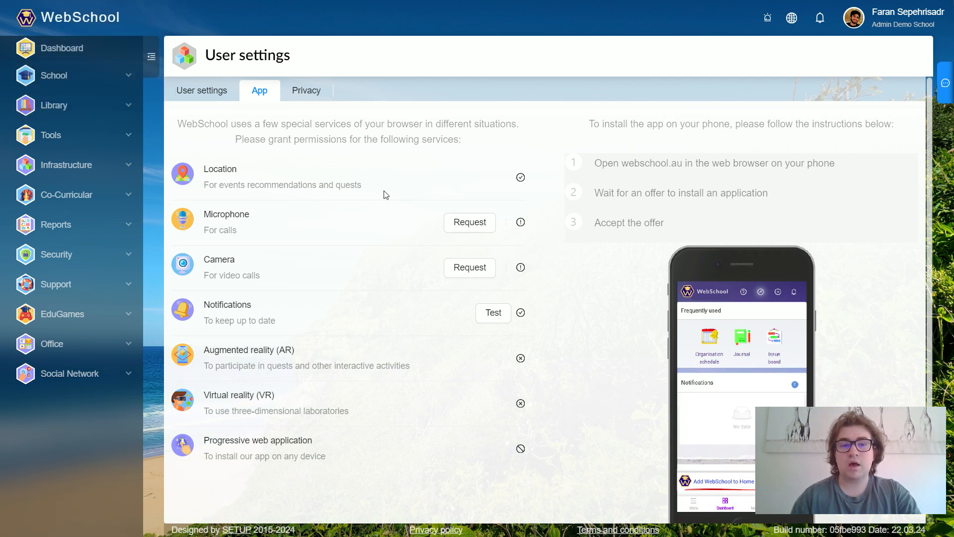
{"action": "left_click", "coordinate": [458, 226]}
{"action": "left_click", "coordinate": [113, 68]}
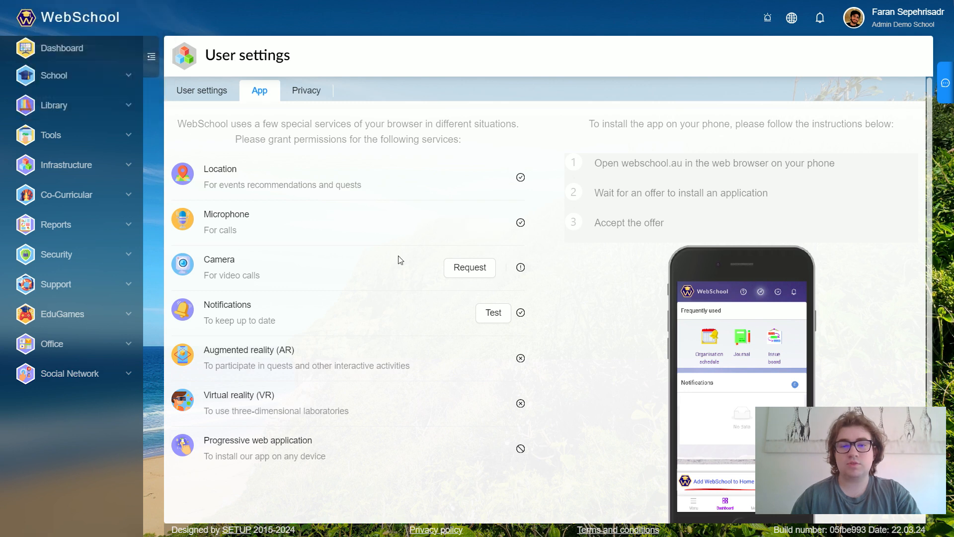
{"action": "left_click", "coordinate": [467, 270]}
{"action": "left_click", "coordinate": [113, 70]}
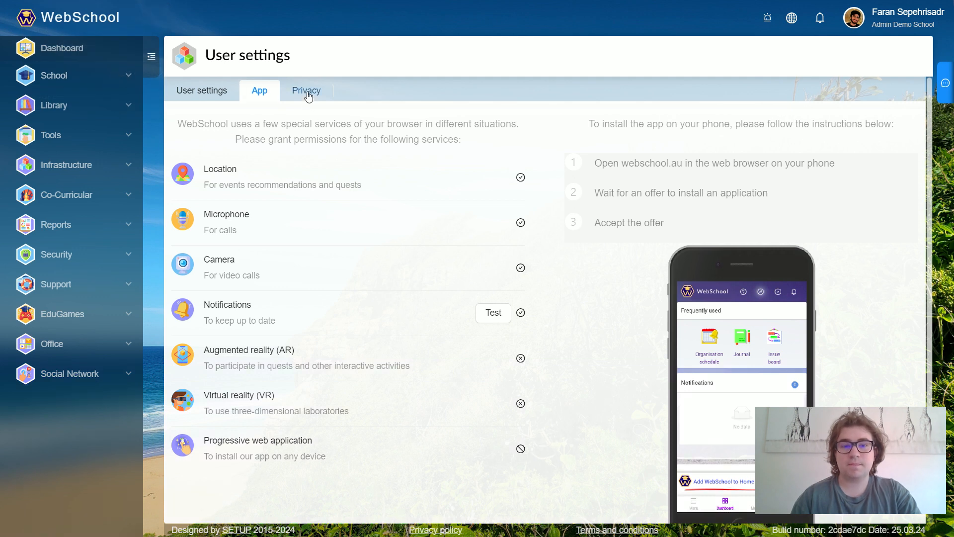
- Add an enabled multi-factor authentication method of type Email in the privacy settings, entering the e-mail address as its value
{"action": "left_click", "coordinate": [307, 93]}
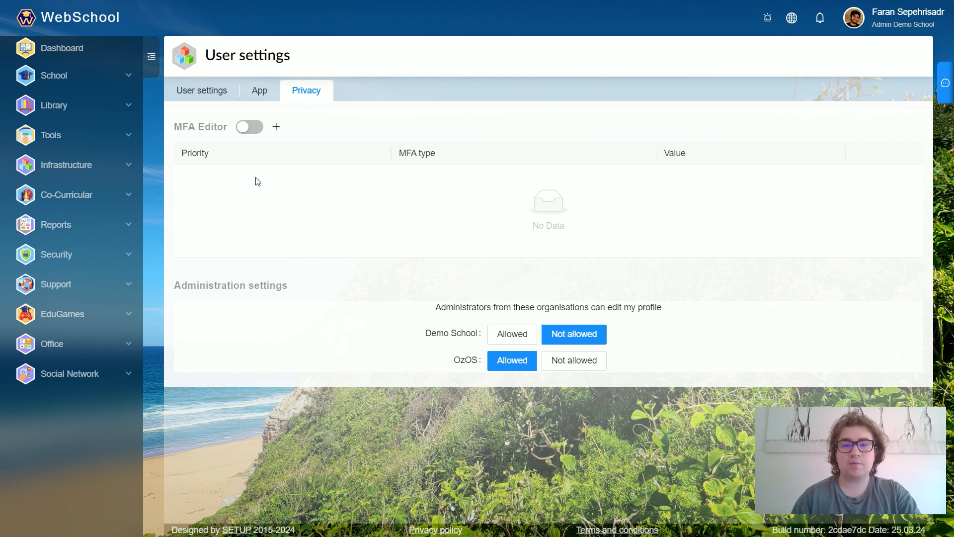
{"action": "left_click", "coordinate": [277, 127]}
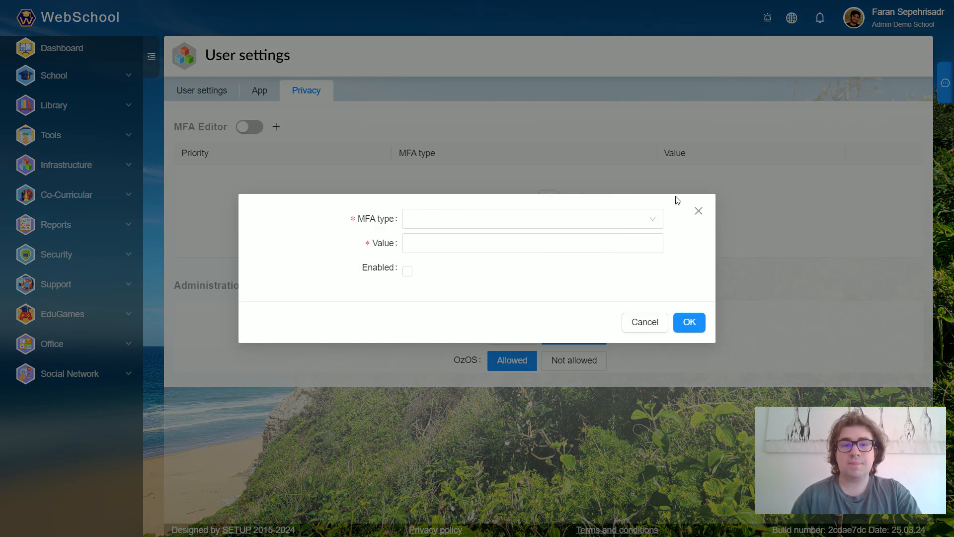
{"action": "left_click", "coordinate": [652, 219]}
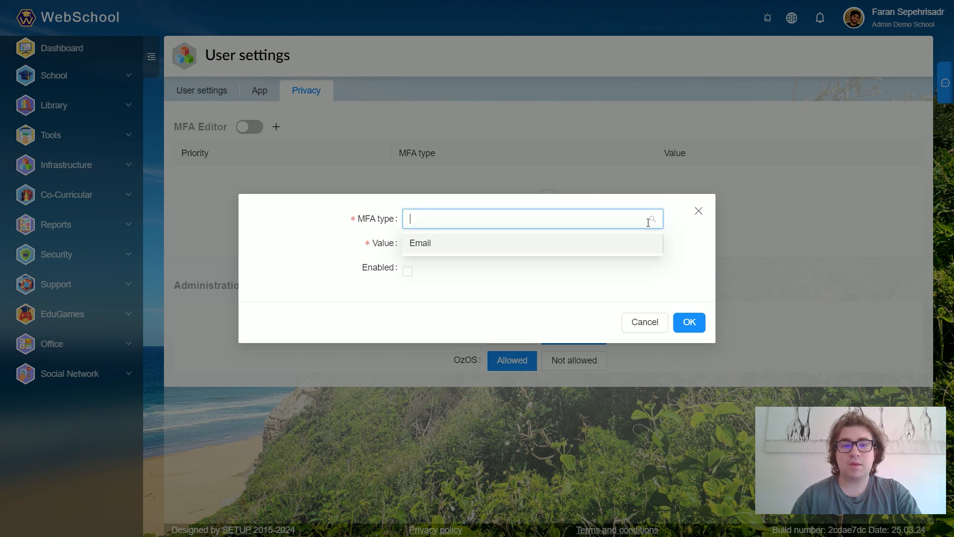
{"action": "left_click", "coordinate": [429, 243]}
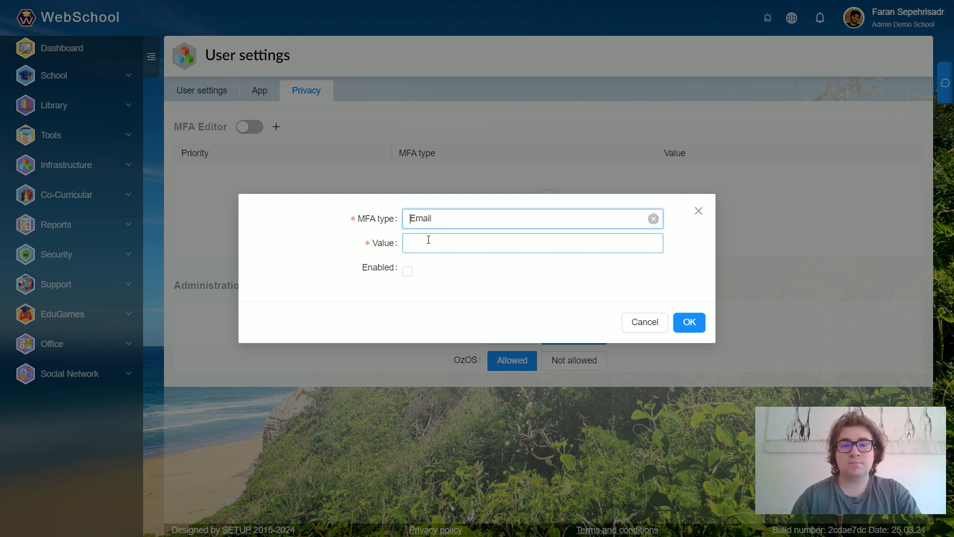
{"action": "left_click", "coordinate": [492, 239]}
{"action": "type", "text": "e"}
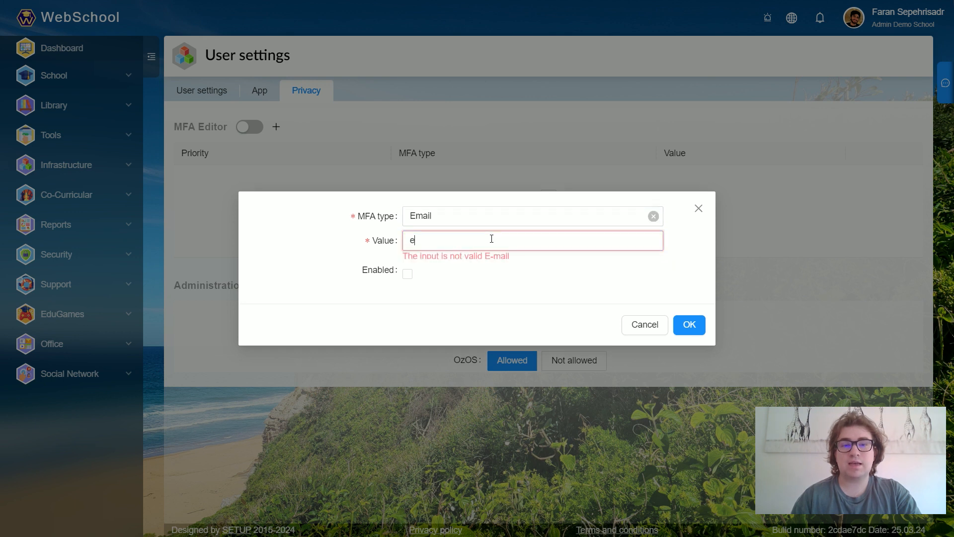
{"action": "type", "text": "xample@gmail.com"}
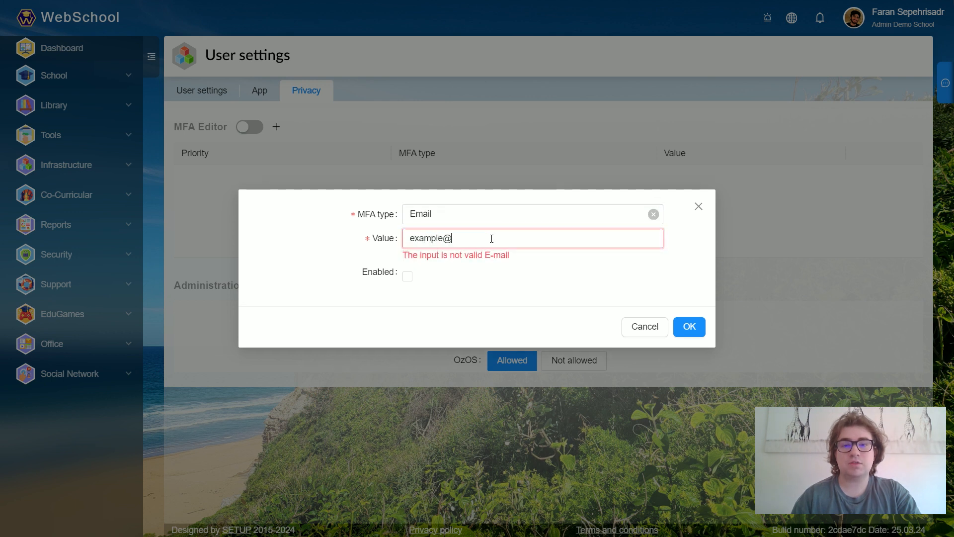
{"action": "left_click", "coordinate": [408, 271]}
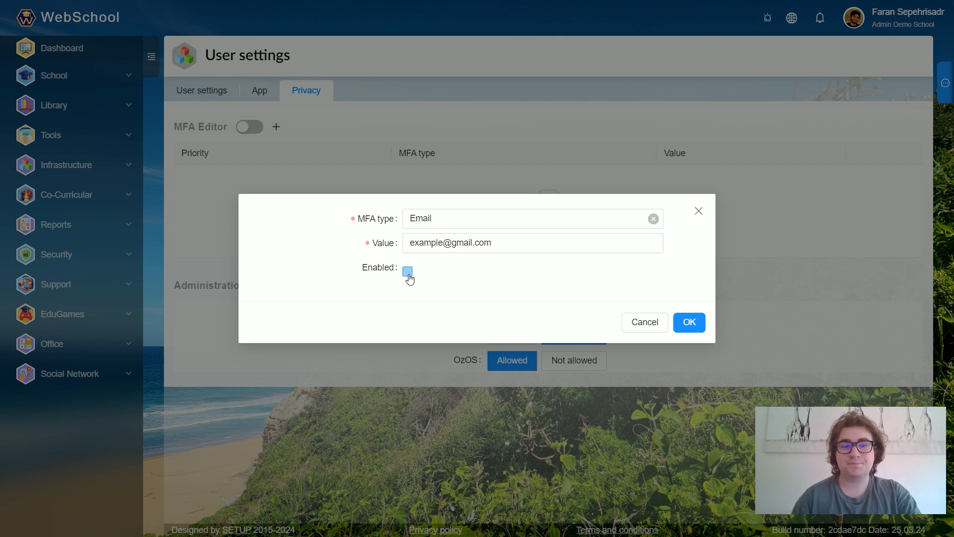
{"action": "left_click", "coordinate": [690, 323]}
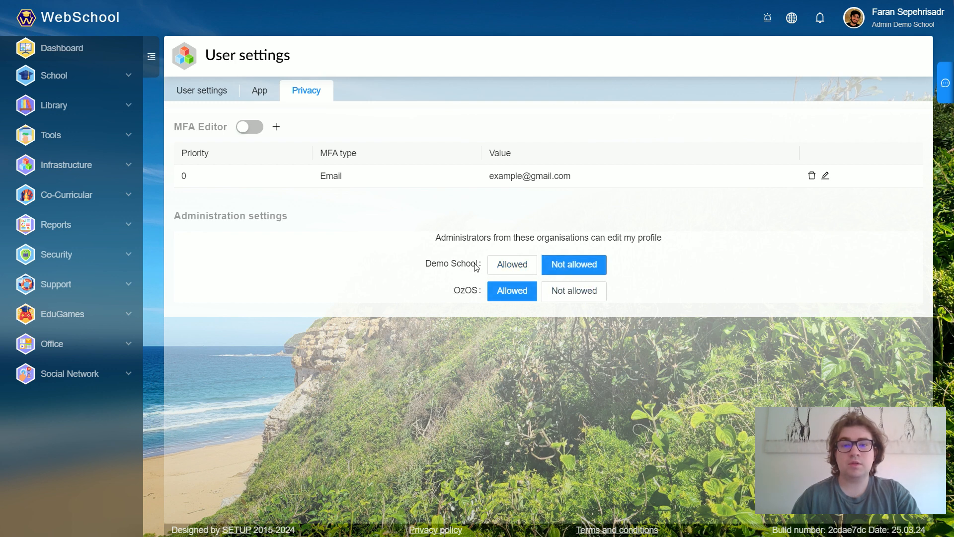
- Set profile editing by administrators to Not allowed for OzOS and to Allowed for Demo School
{"action": "left_click_drag", "start_coordinate": [476, 267], "coordinate": [425, 264]}
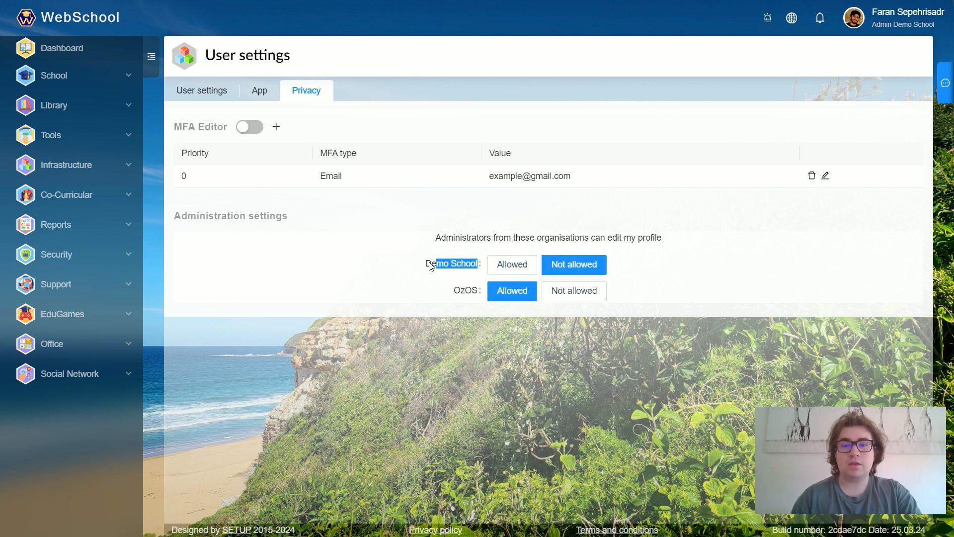
{"action": "left_click", "coordinate": [437, 295]}
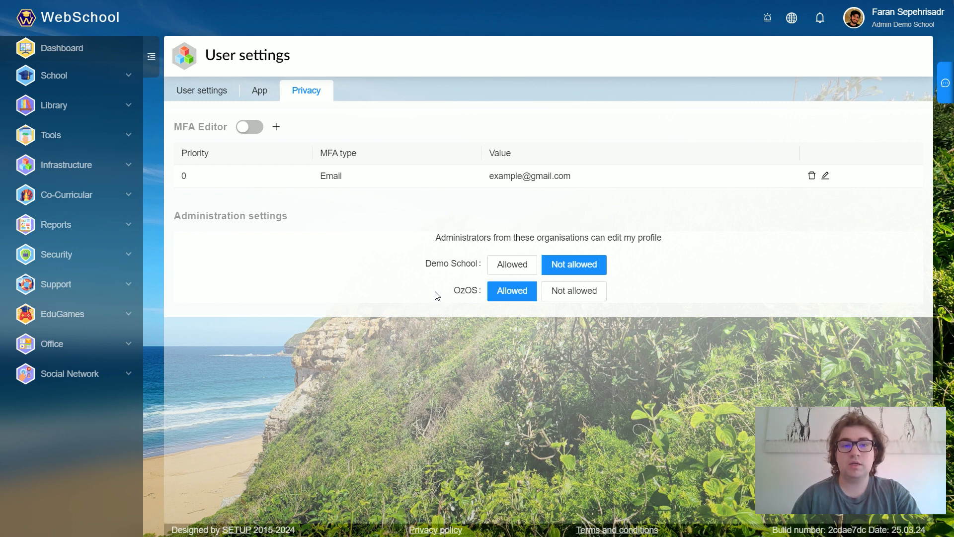
{"action": "left_click_drag", "start_coordinate": [437, 295], "coordinate": [481, 295]}
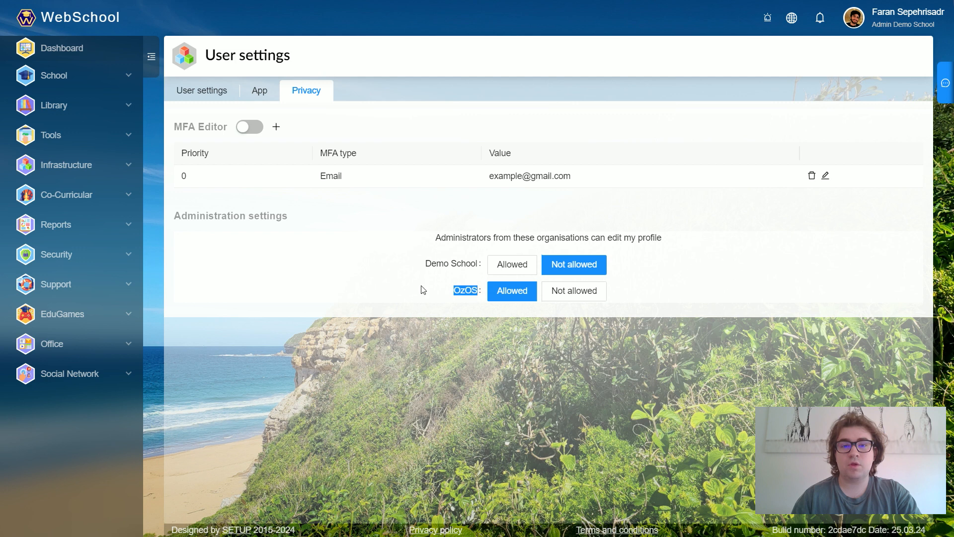
{"action": "left_click", "coordinate": [536, 301]}
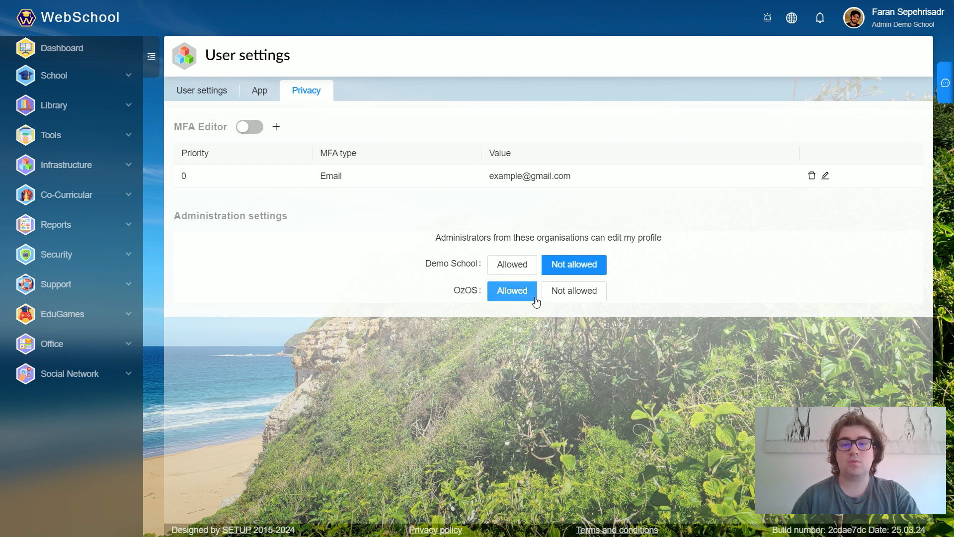
{"action": "left_click", "coordinate": [565, 298]}
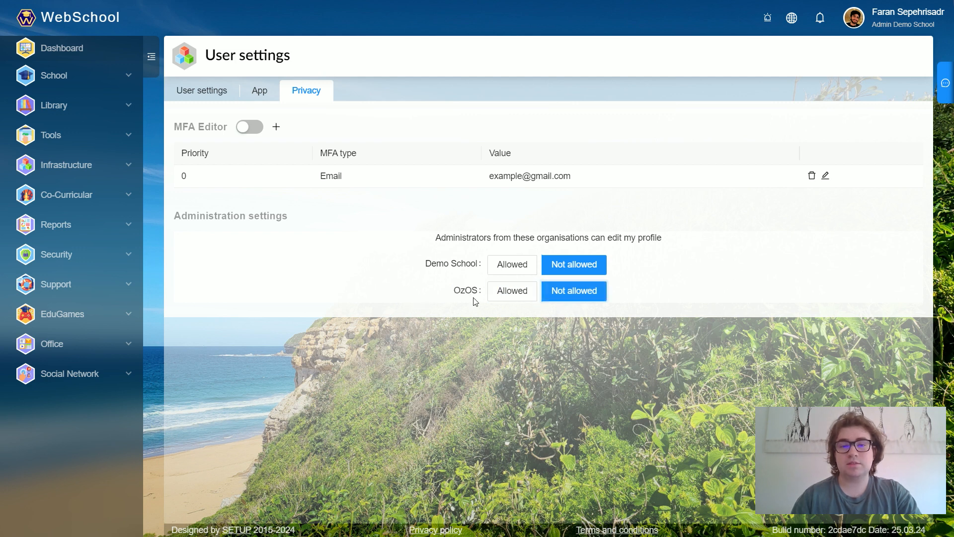
{"action": "left_click", "coordinate": [503, 272]}
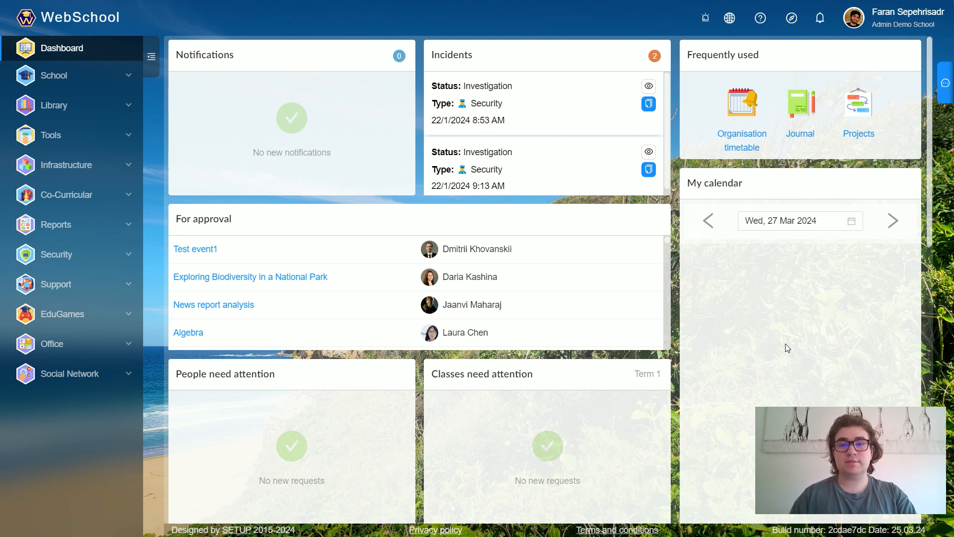
- Open the My organisation main information and browse the people available for the Director field
{"action": "left_click", "coordinate": [124, 77]}
{"action": "left_click", "coordinate": [87, 103]}
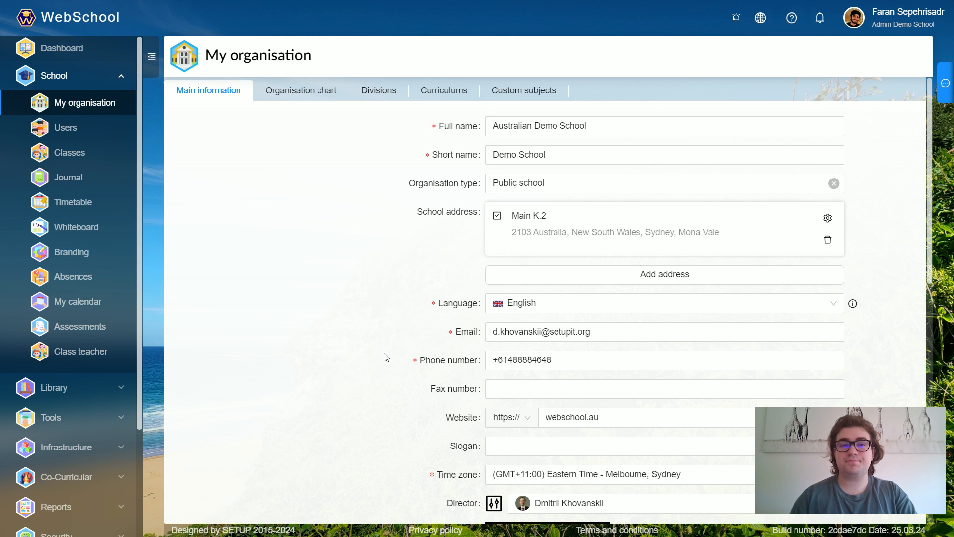
{"action": "scroll", "coordinate": [386, 357], "scroll_direction": "down", "scroll_amount": 5}
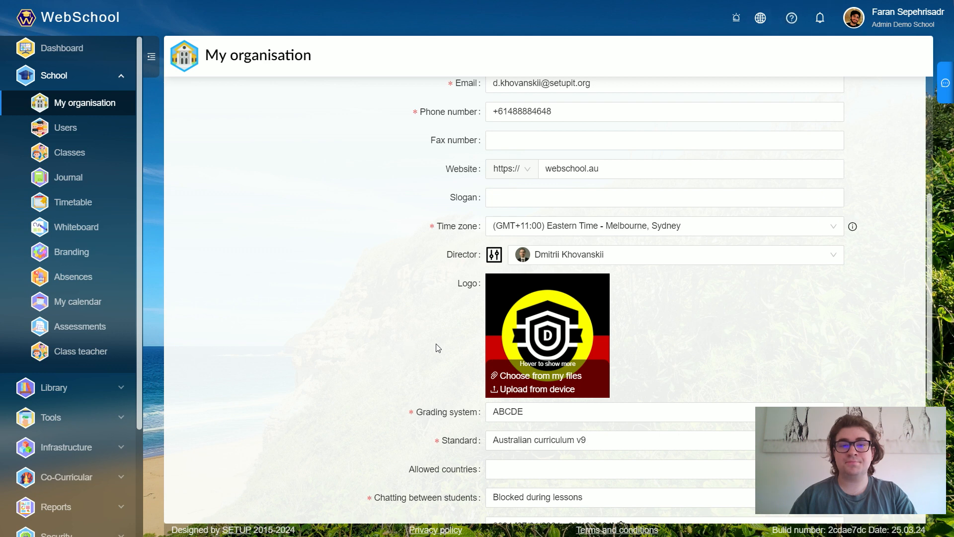
{"action": "scroll", "coordinate": [398, 336], "scroll_direction": "down", "scroll_amount": 1}
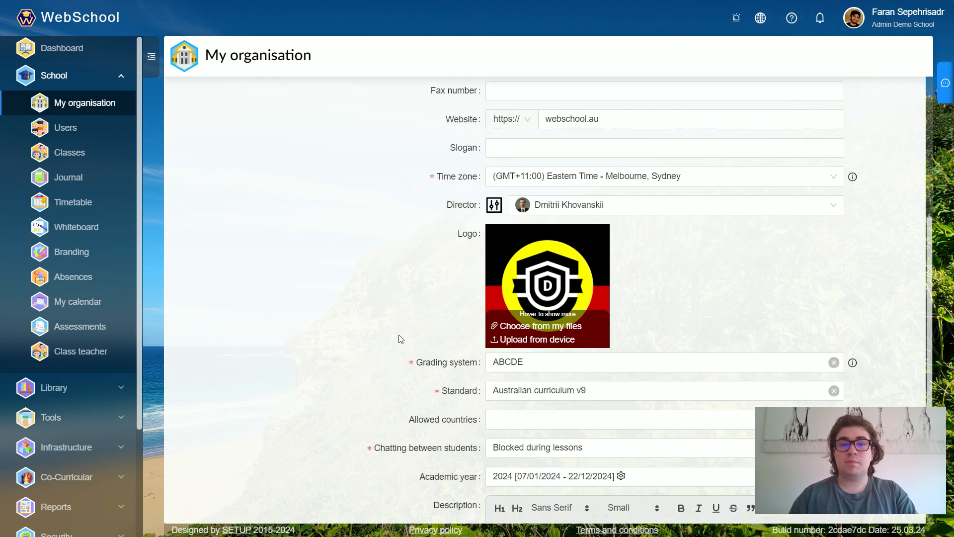
{"action": "left_click", "coordinate": [648, 204]}
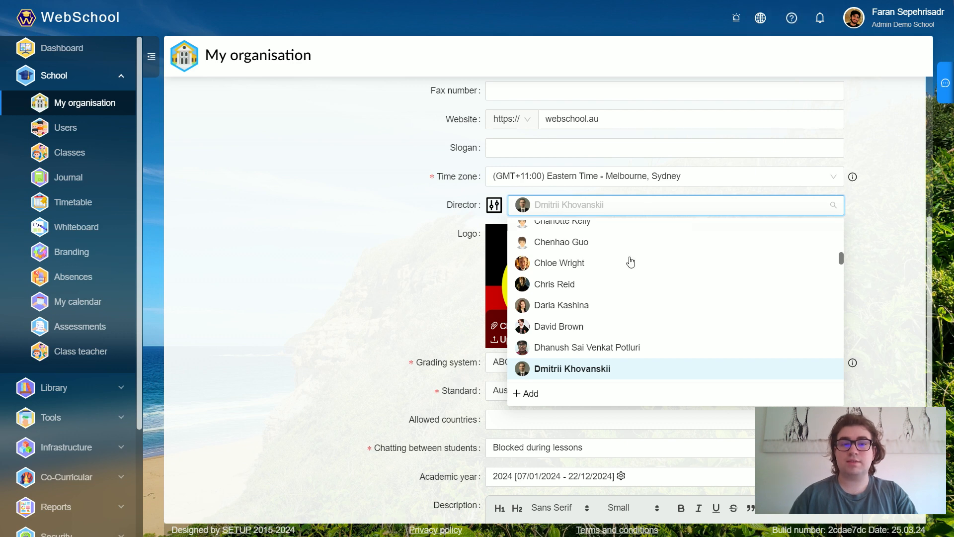
{"action": "scroll", "coordinate": [621, 283], "scroll_direction": "up", "scroll_amount": 5}
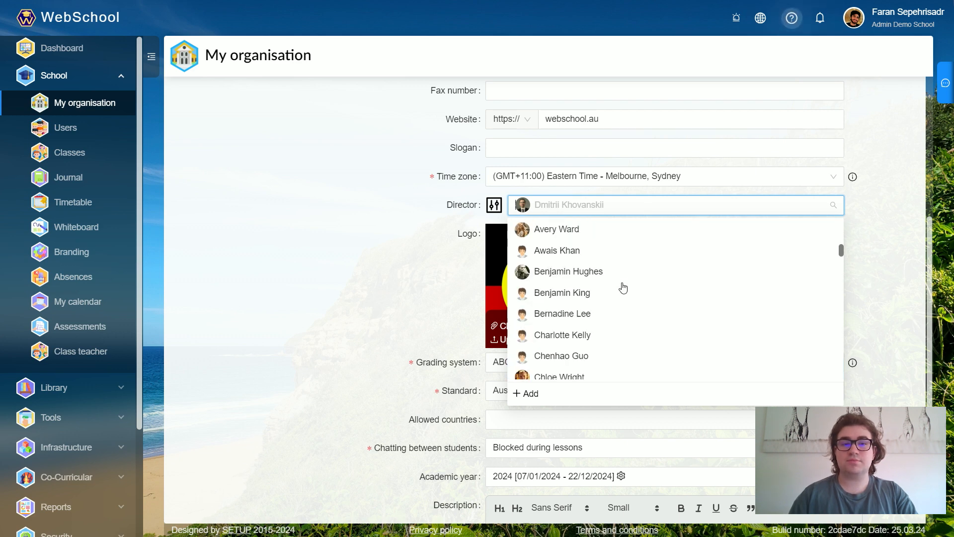
{"action": "left_click", "coordinate": [417, 294]}
- Select 2024 [07/01/2024 - 22/12/2024] as the organisation's academic year
{"action": "scroll", "coordinate": [385, 267], "scroll_direction": "down", "scroll_amount": 1}
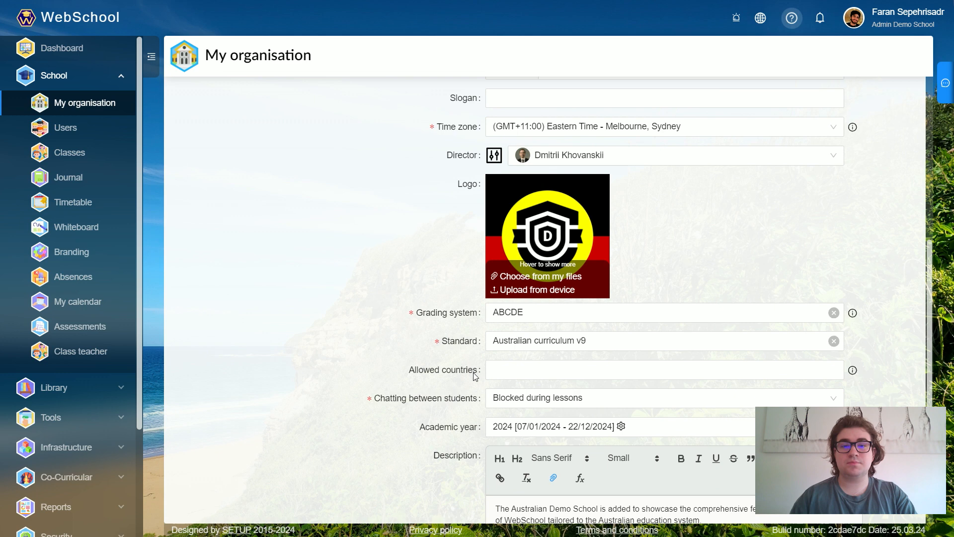
{"action": "left_click", "coordinate": [592, 426]}
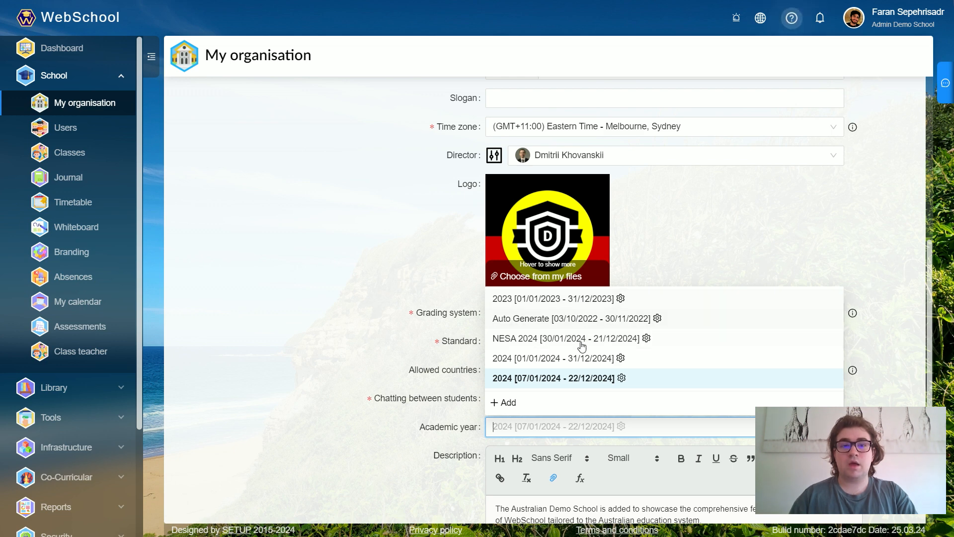
{"action": "left_click", "coordinate": [585, 379]}
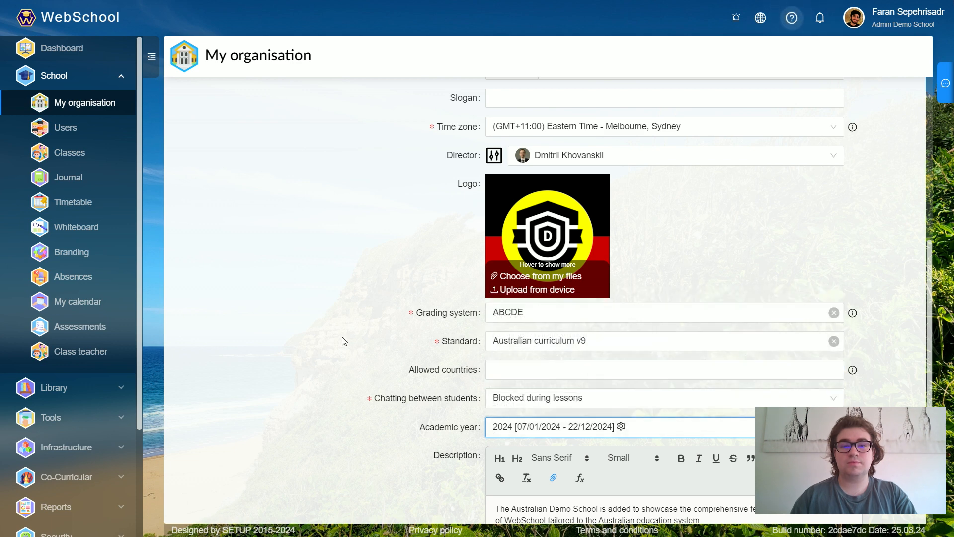
- Select ABCDE as the organisation's grading system and check the options available for its standard
{"action": "left_click", "coordinate": [533, 313]}
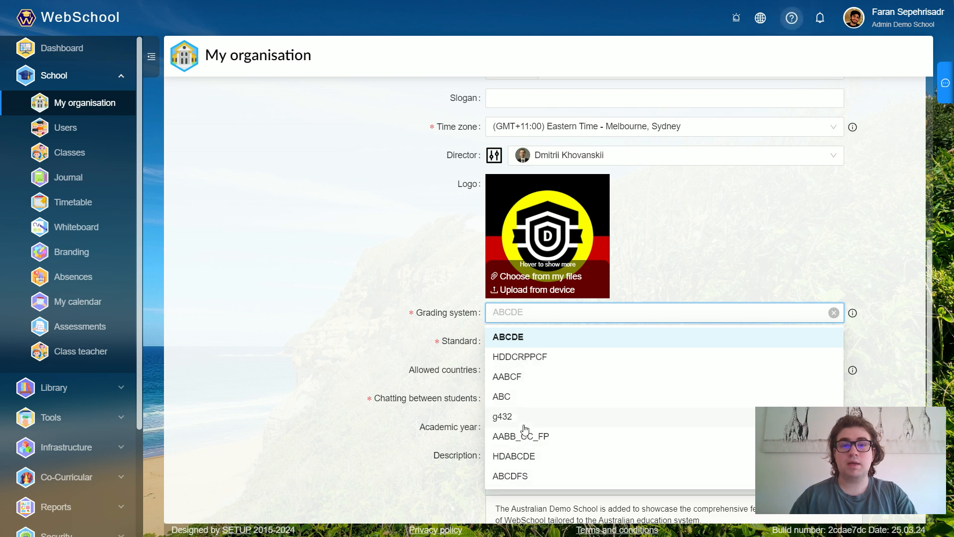
{"action": "left_click", "coordinate": [517, 339]}
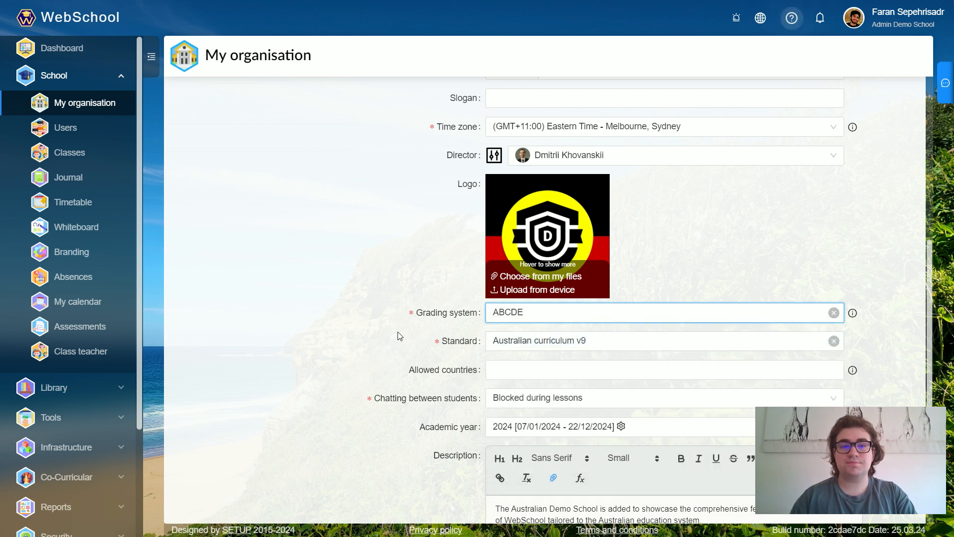
{"action": "left_click", "coordinate": [611, 344]}
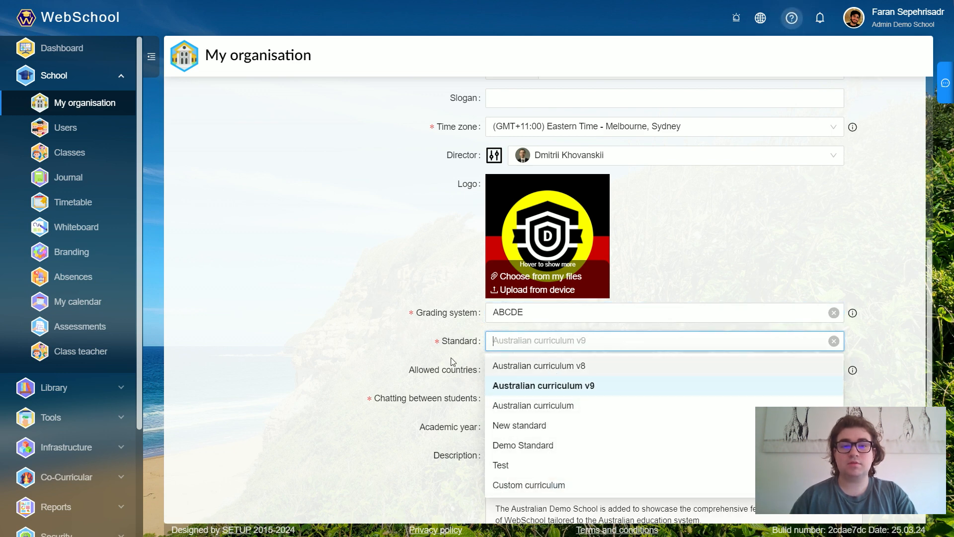
{"action": "left_click", "coordinate": [370, 347]}
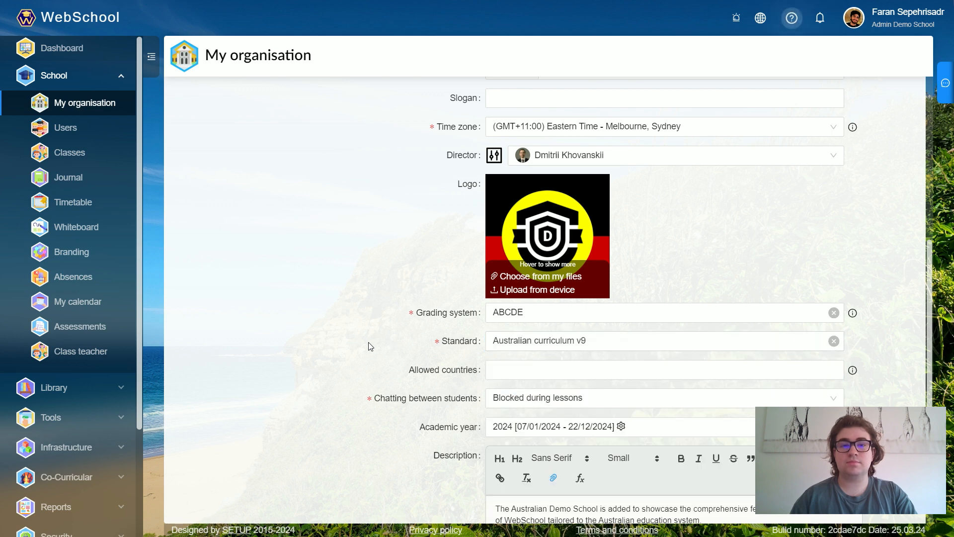
- Browse the countries available for the organisation's Allowed countries setting and leave the list without choosing one
{"action": "left_click", "coordinate": [522, 373]}
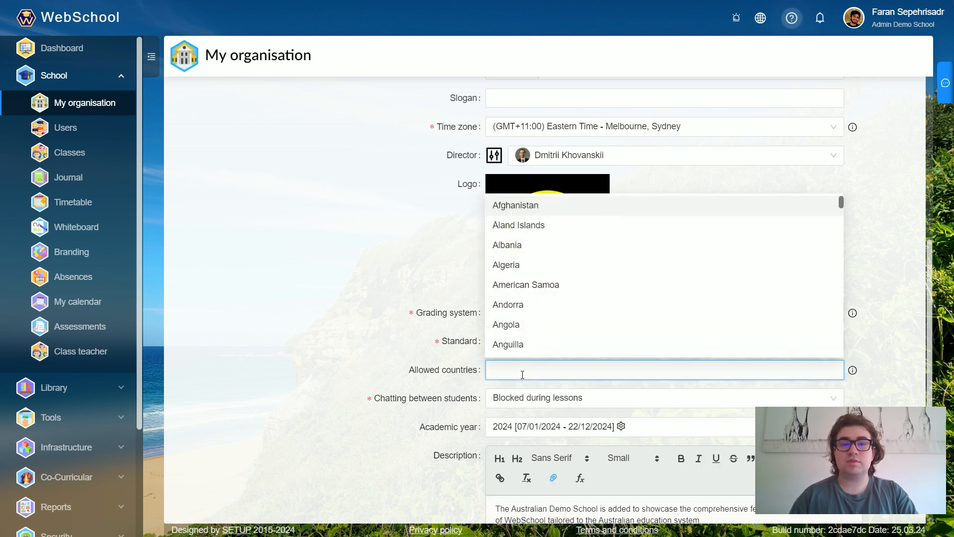
{"action": "scroll", "coordinate": [602, 232], "scroll_direction": "down", "scroll_amount": 5}
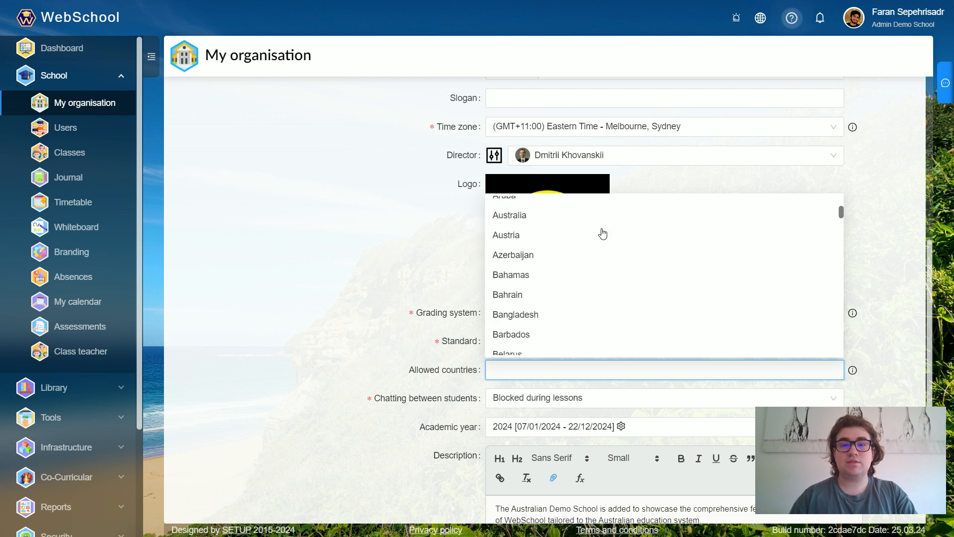
{"action": "scroll", "coordinate": [603, 234], "scroll_direction": "down", "scroll_amount": 12}
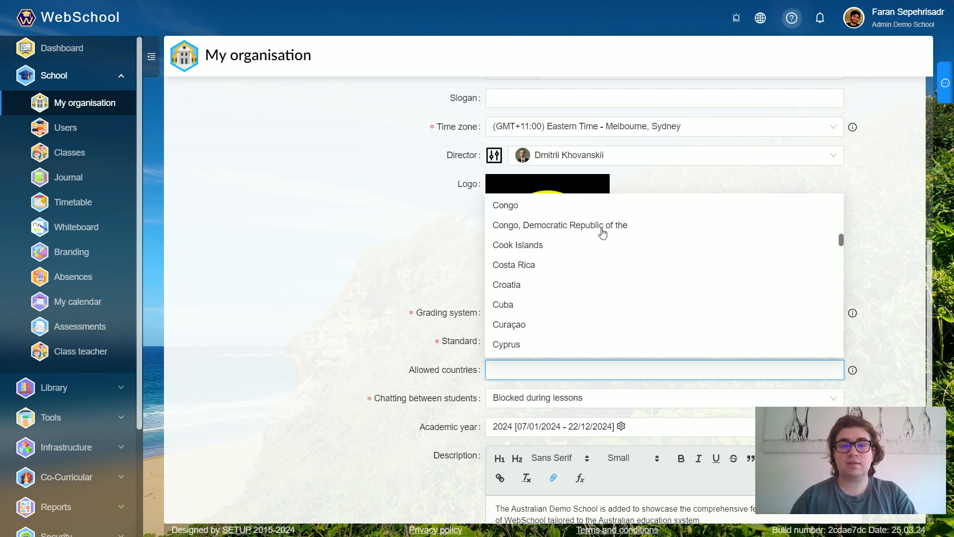
{"action": "scroll", "coordinate": [603, 234], "scroll_direction": "down", "scroll_amount": 10}
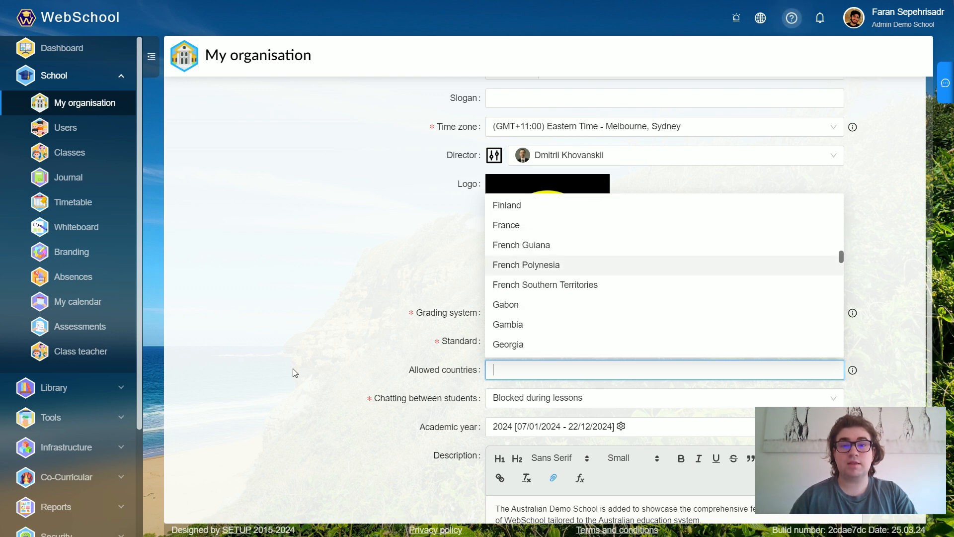
{"action": "left_click", "coordinate": [346, 367]}
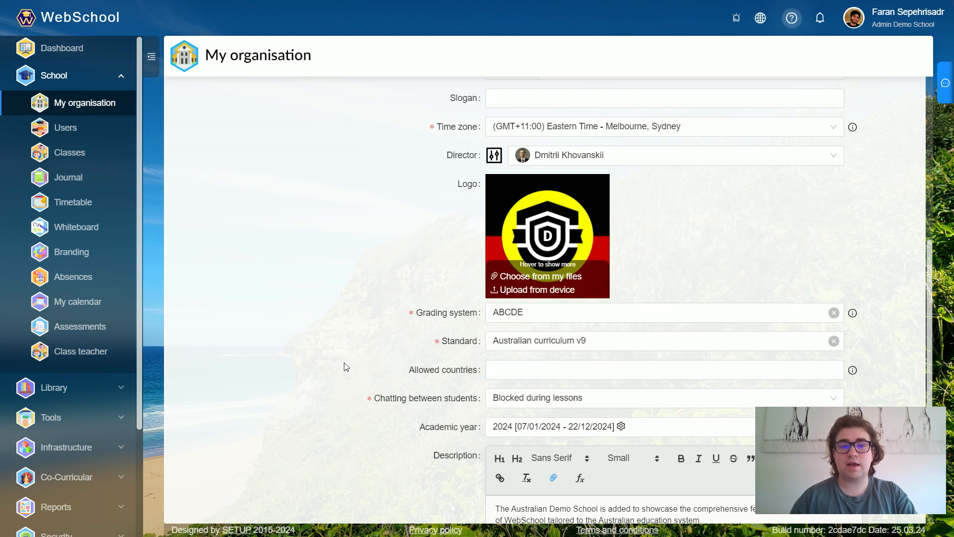
- Set chatting between students to Blocked during lessons and save the organisation's main information
{"action": "scroll", "coordinate": [283, 380], "scroll_direction": "down", "scroll_amount": 3}
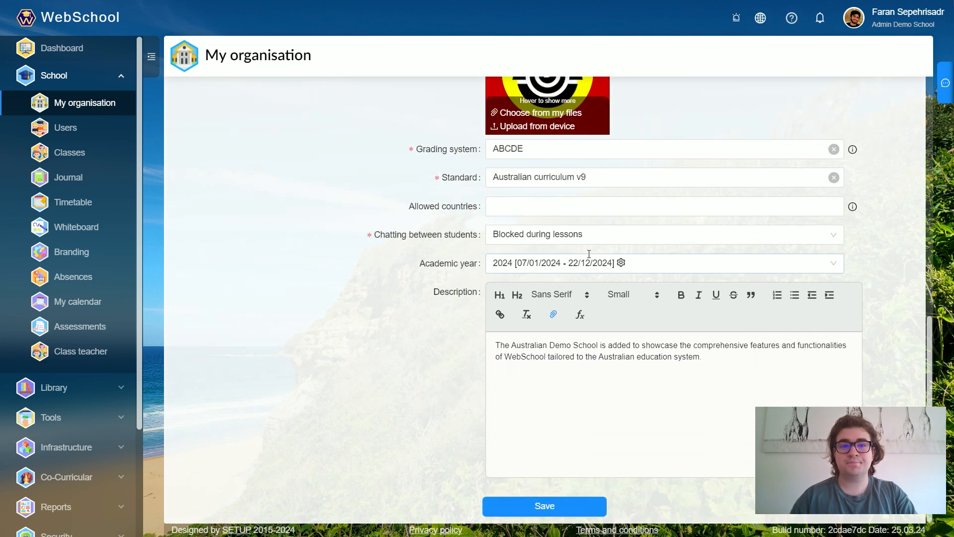
{"action": "left_click", "coordinate": [618, 236]}
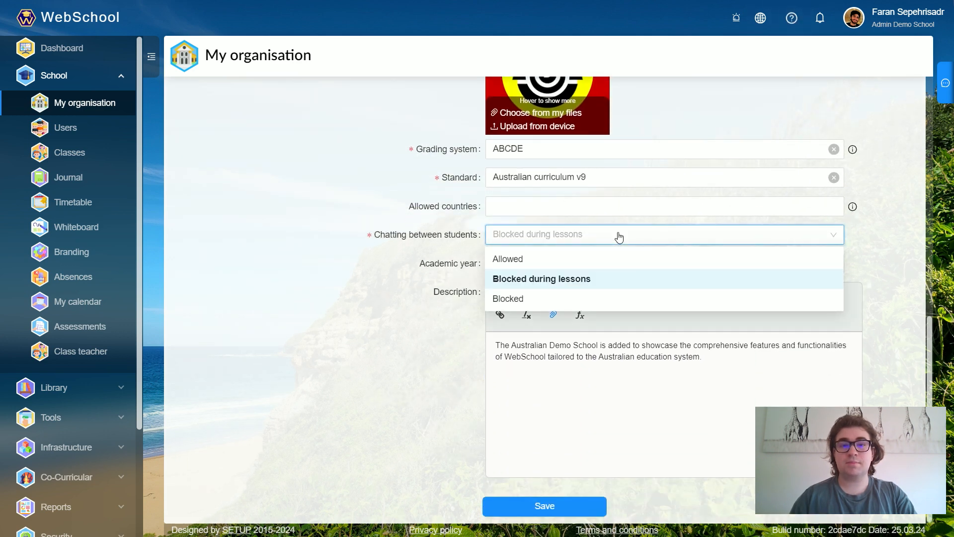
{"action": "left_click", "coordinate": [537, 279]}
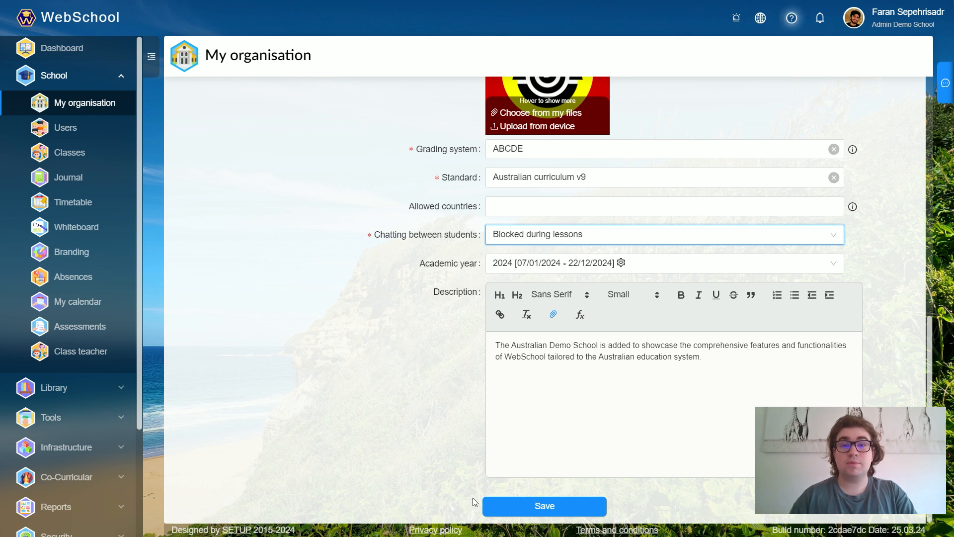
{"action": "left_click", "coordinate": [542, 507]}
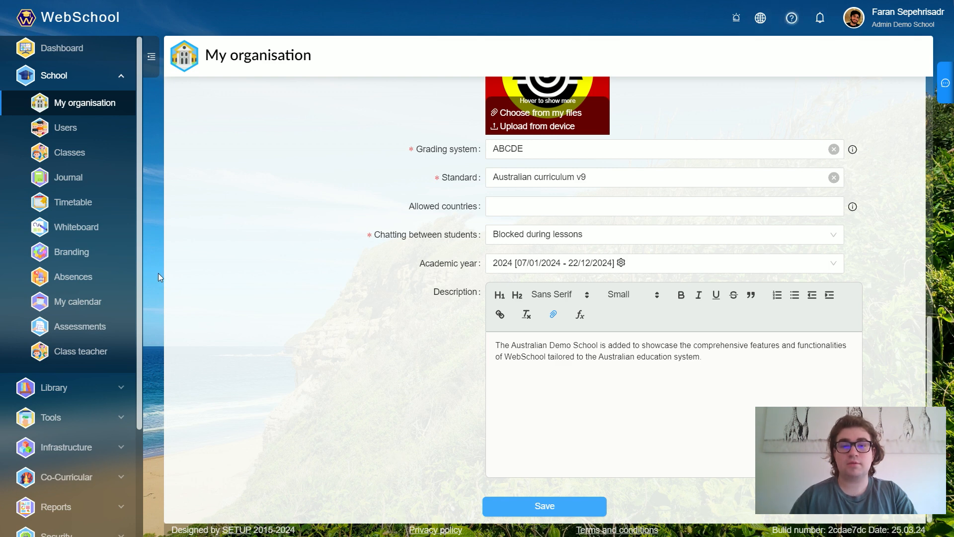
- Open the school's Branding settings and set the primary color for links and buttons to #115EA7
{"action": "left_click", "coordinate": [85, 255]}
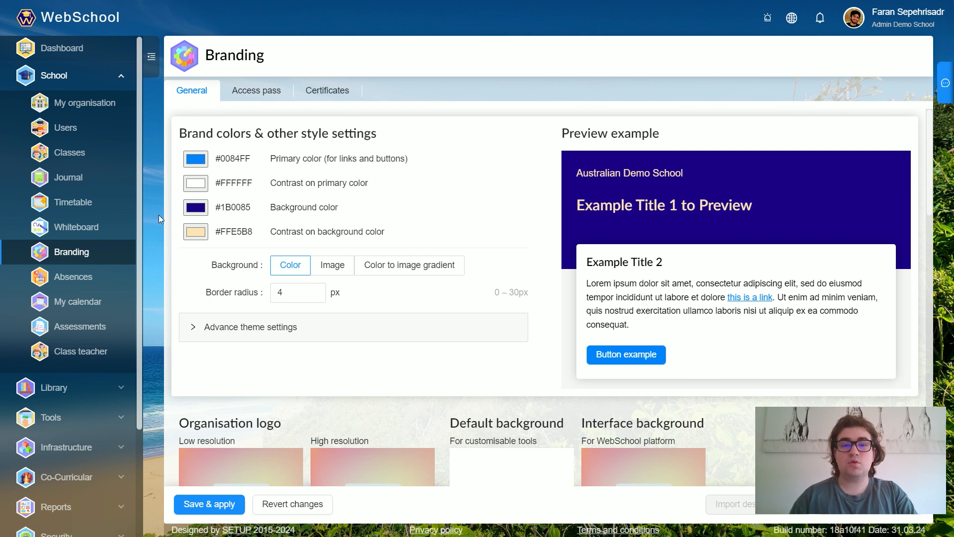
{"action": "left_click", "coordinate": [196, 161]}
{"action": "left_click_drag", "start_coordinate": [255, 209], "coordinate": [321, 192]}
{"action": "left_click", "coordinate": [344, 193]}
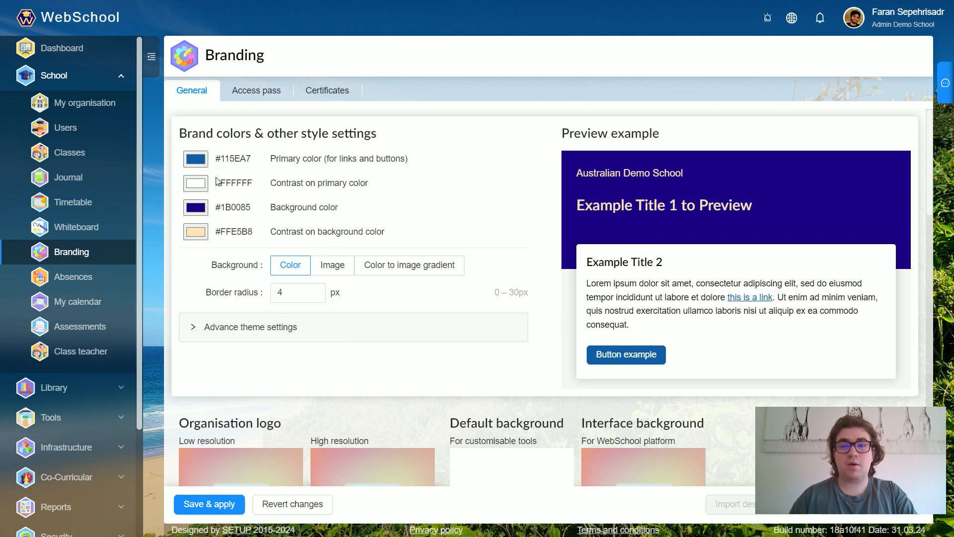
- Set the contrast on primary color to #C81919 in the brand colors
{"action": "left_click", "coordinate": [196, 183]}
{"action": "left_click_drag", "start_coordinate": [280, 215], "coordinate": [321, 211]}
{"action": "left_click", "coordinate": [358, 213]}
- Set the brand background color to #6C50DC and pick a different contrast on background color
{"action": "left_click", "coordinate": [197, 207]}
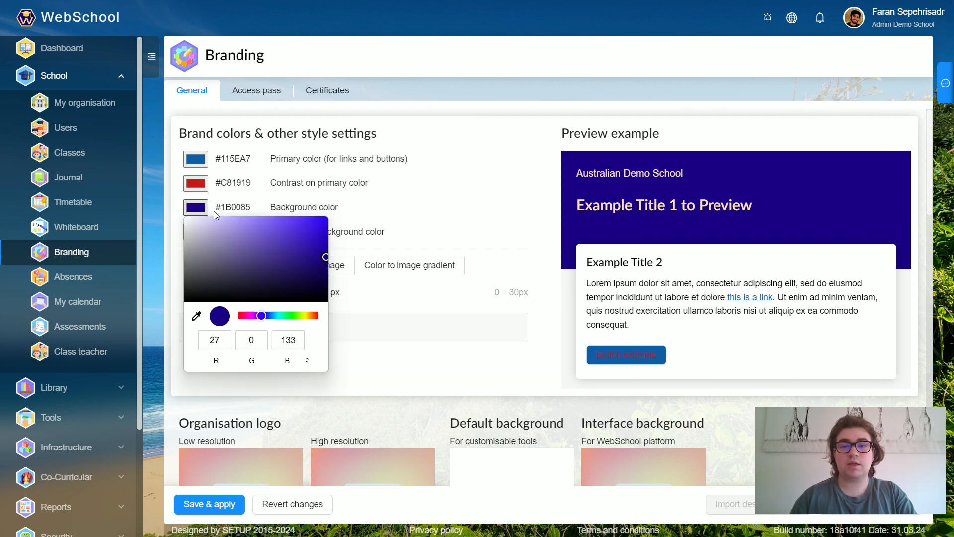
{"action": "mouse_move", "coordinate": [219, 229]}
{"action": "left_mouse_down"}
{"action": "mouse_move", "coordinate": [258, 238]}
{"action": "mouse_move", "coordinate": [244, 266]}
{"action": "mouse_move", "coordinate": [249, 278]}
{"action": "mouse_move", "coordinate": [199, 246]}
{"action": "mouse_move", "coordinate": [274, 228]}
{"action": "left_mouse_up"}
{"action": "left_click", "coordinate": [376, 225]}
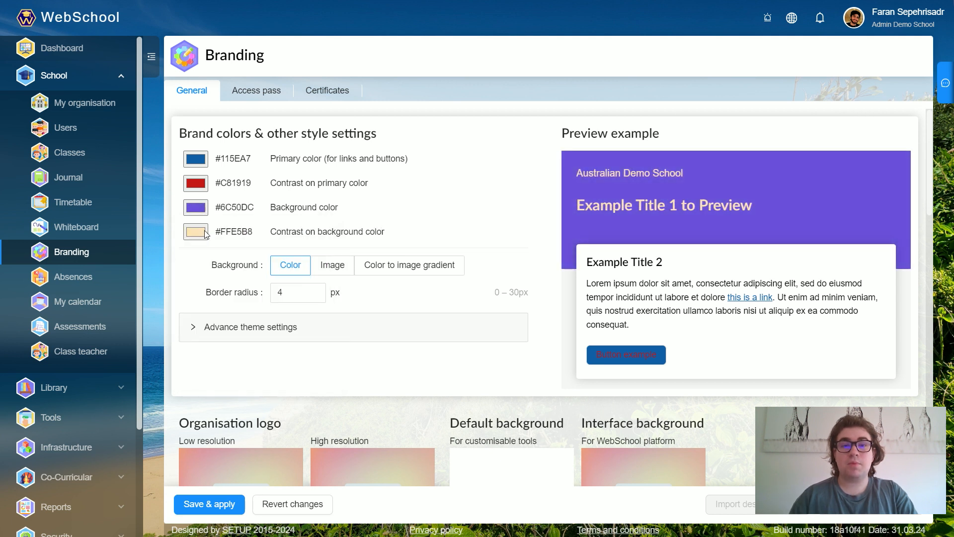
{"action": "left_click", "coordinate": [196, 232]}
{"action": "mouse_move", "coordinate": [231, 255]}
{"action": "left_mouse_down"}
{"action": "mouse_move", "coordinate": [255, 273]}
{"action": "mouse_move", "coordinate": [300, 264]}
{"action": "mouse_move", "coordinate": [221, 248]}
{"action": "mouse_move", "coordinate": [193, 279]}
{"action": "mouse_move", "coordinate": [208, 310]}
{"action": "mouse_move", "coordinate": [267, 310]}
{"action": "mouse_move", "coordinate": [290, 270]}
{"action": "mouse_move", "coordinate": [324, 247]}
{"action": "left_mouse_up"}
{"action": "left_click", "coordinate": [370, 217]}
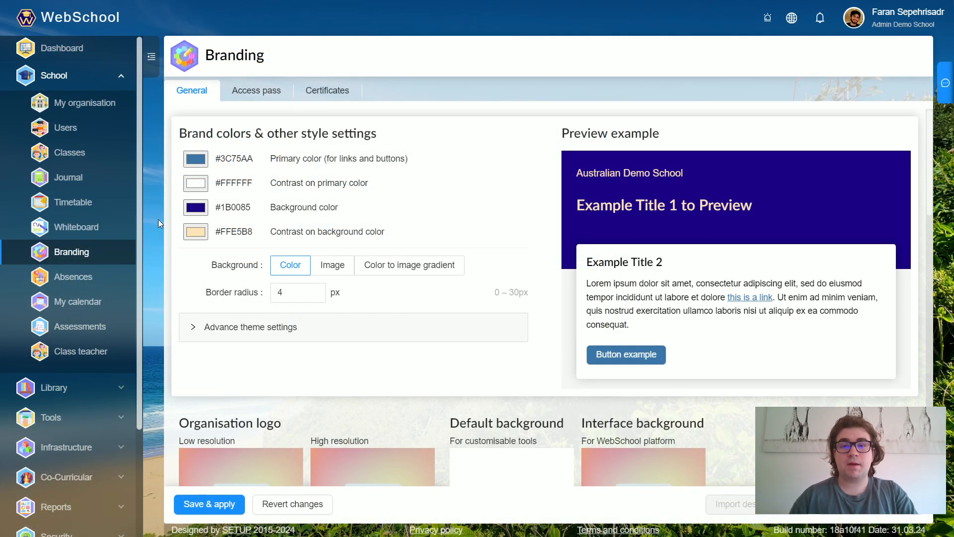
- Check the color picker of each of the four brand colors without changing any color
{"action": "left_click", "coordinate": [187, 158]}
{"action": "left_click", "coordinate": [164, 181]}
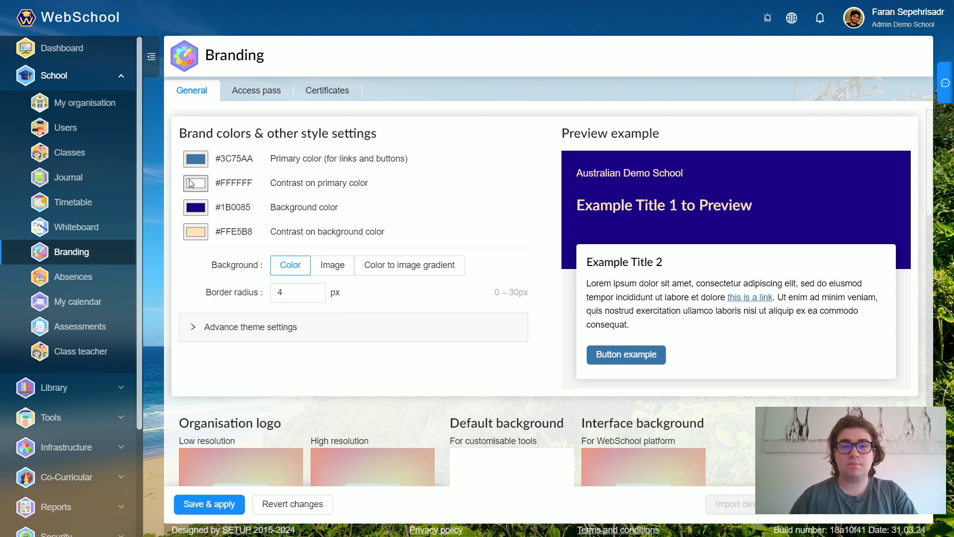
{"action": "left_click", "coordinate": [189, 184]}
{"action": "left_click", "coordinate": [170, 197]}
{"action": "left_click", "coordinate": [194, 208]}
{"action": "left_click", "coordinate": [168, 212]}
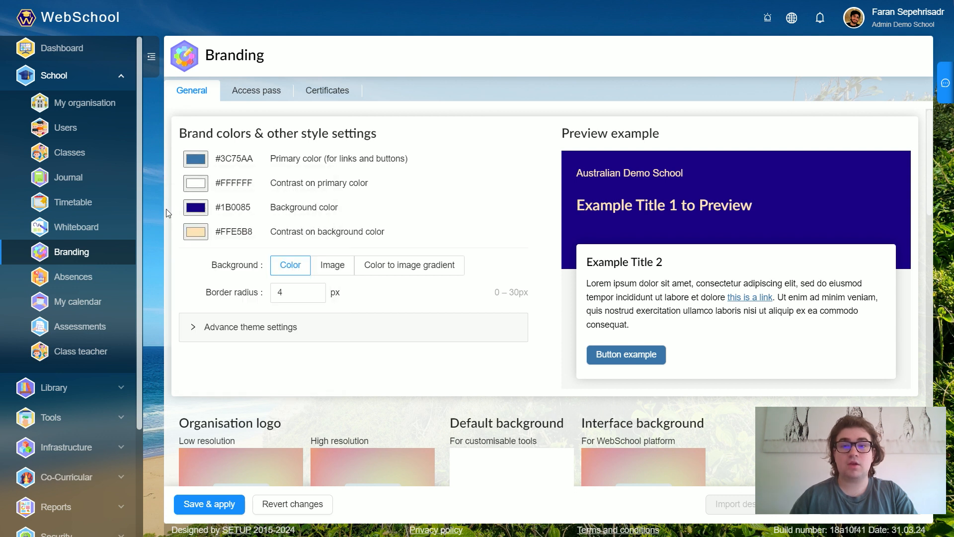
{"action": "left_click", "coordinate": [194, 232]}
{"action": "left_click", "coordinate": [160, 270]}
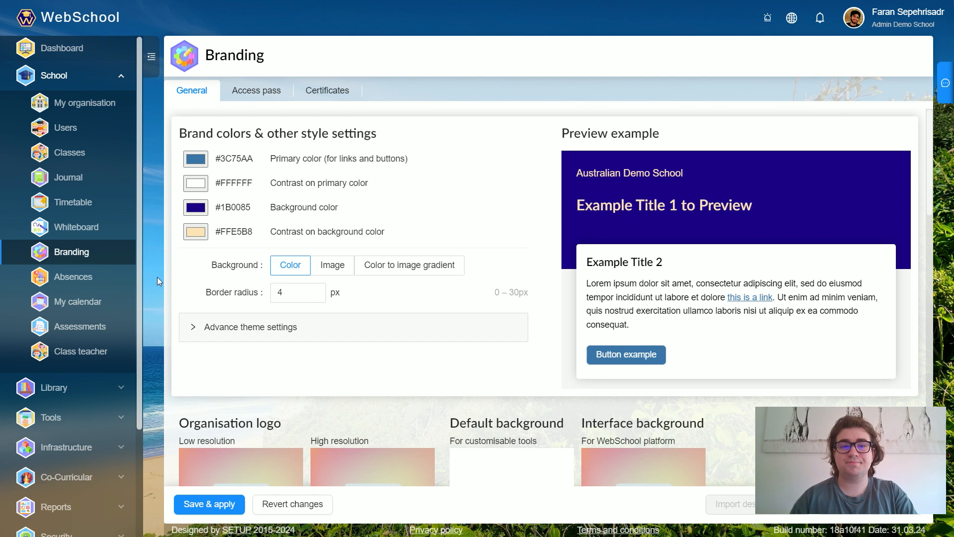
- Set the low resolution organisation logo to free-logo.jpg from the stored files
{"action": "scroll", "coordinate": [214, 303], "scroll_direction": "down", "scroll_amount": 4}
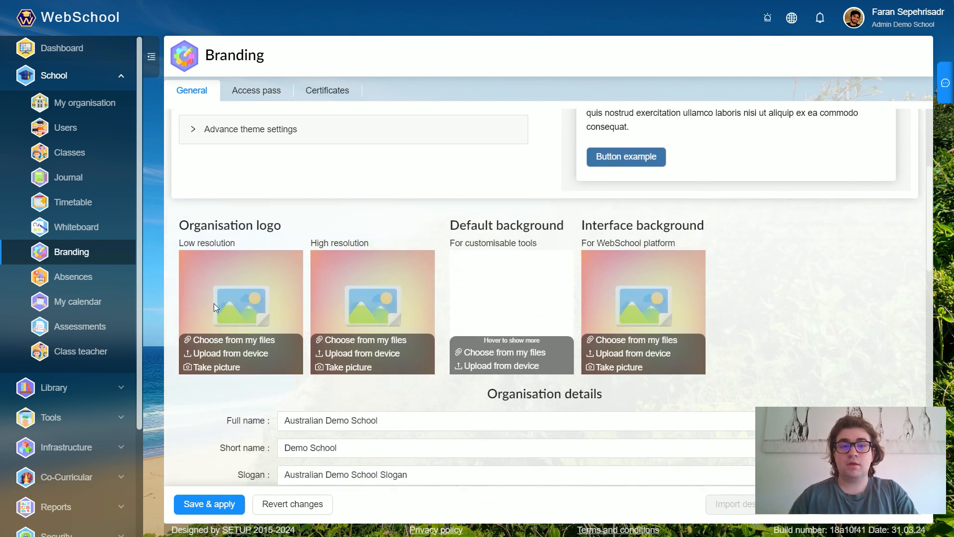
{"action": "left_click", "coordinate": [250, 342]}
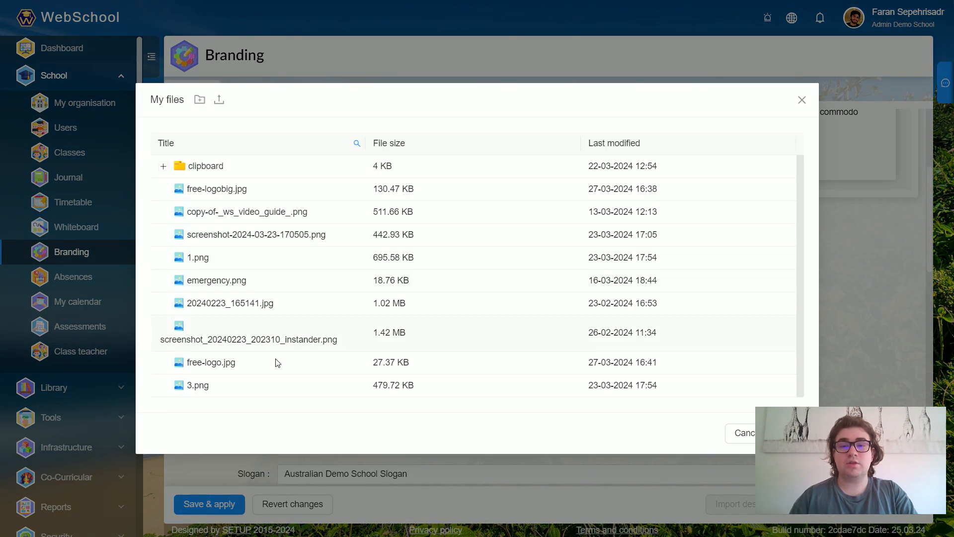
{"action": "left_click", "coordinate": [277, 363]}
{"action": "left_click", "coordinate": [740, 433]}
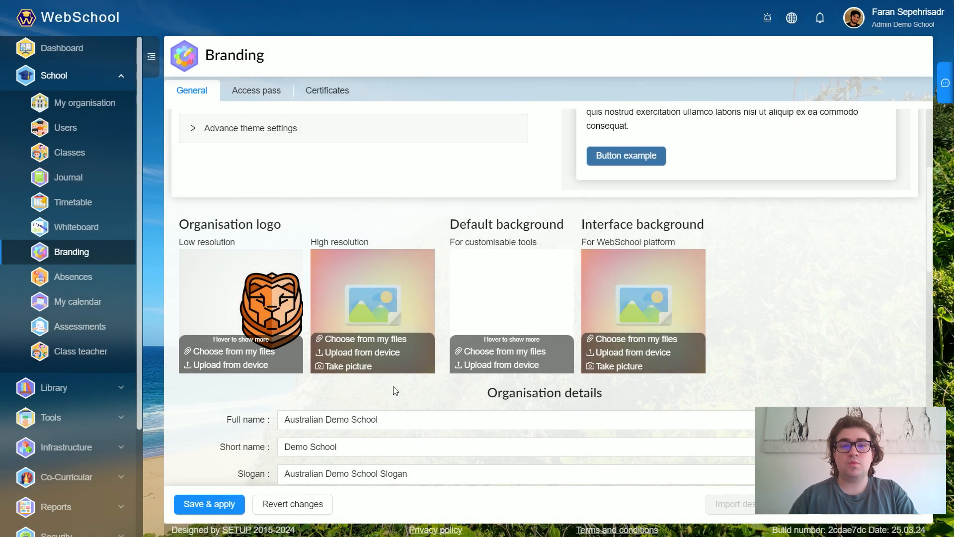
- Set the high resolution organisation logo to free-logobig.jpg from the stored files and check the branding preview
{"action": "left_click", "coordinate": [392, 353]}
{"action": "left_click", "coordinate": [380, 343]}
{"action": "left_click", "coordinate": [379, 343]}
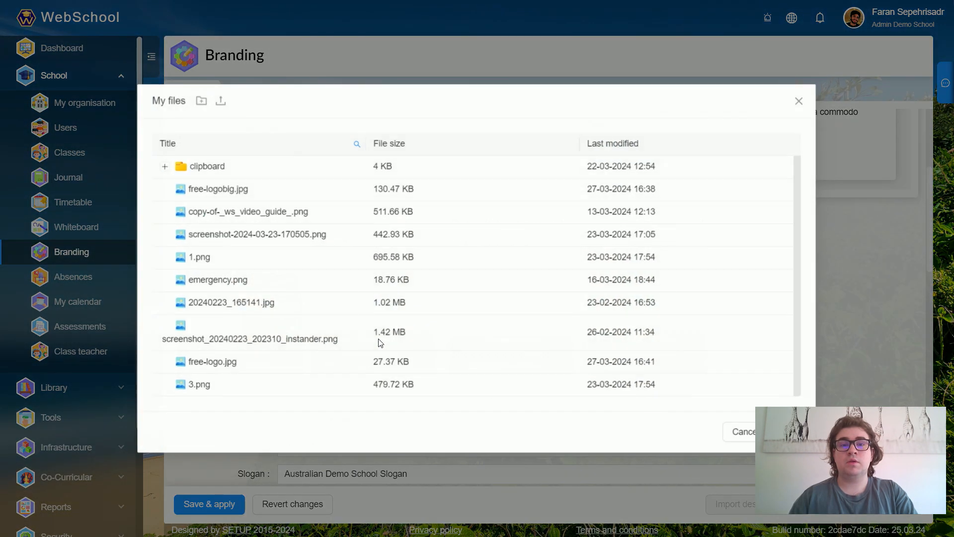
{"action": "left_click", "coordinate": [284, 197]}
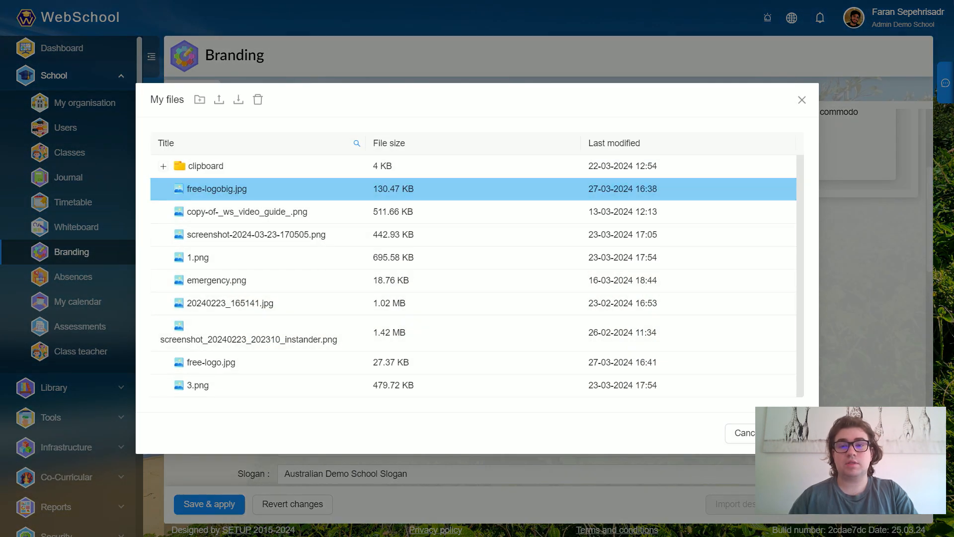
{"action": "left_click", "coordinate": [784, 433]}
{"action": "scroll", "coordinate": [838, 350], "scroll_direction": "up", "scroll_amount": 1}
{"action": "scroll", "coordinate": [838, 351], "scroll_direction": "up", "scroll_amount": 3}
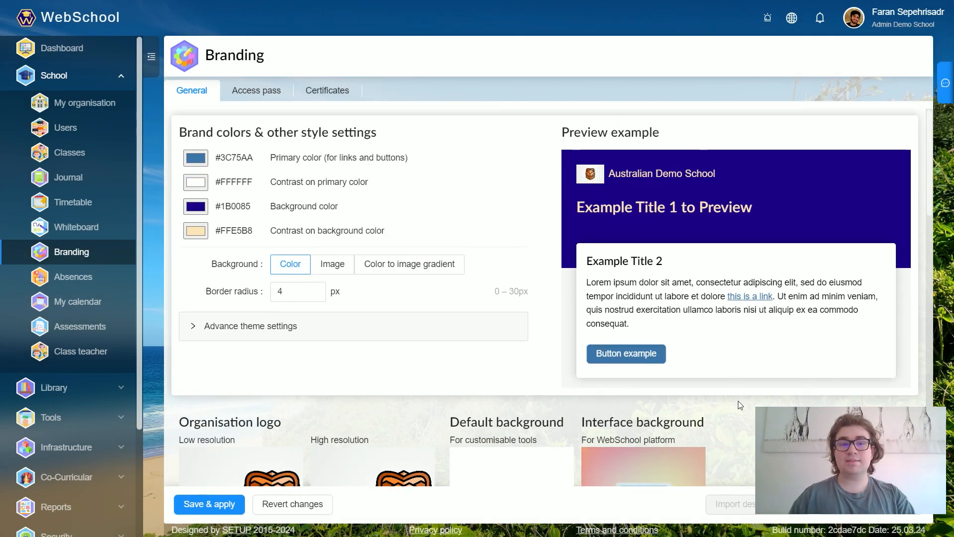
- Review the organisation details in the branding settings, from full name to description
{"action": "scroll", "coordinate": [738, 401], "scroll_direction": "down", "scroll_amount": 5}
{"action": "scroll", "coordinate": [636, 387], "scroll_direction": "down", "scroll_amount": 2}
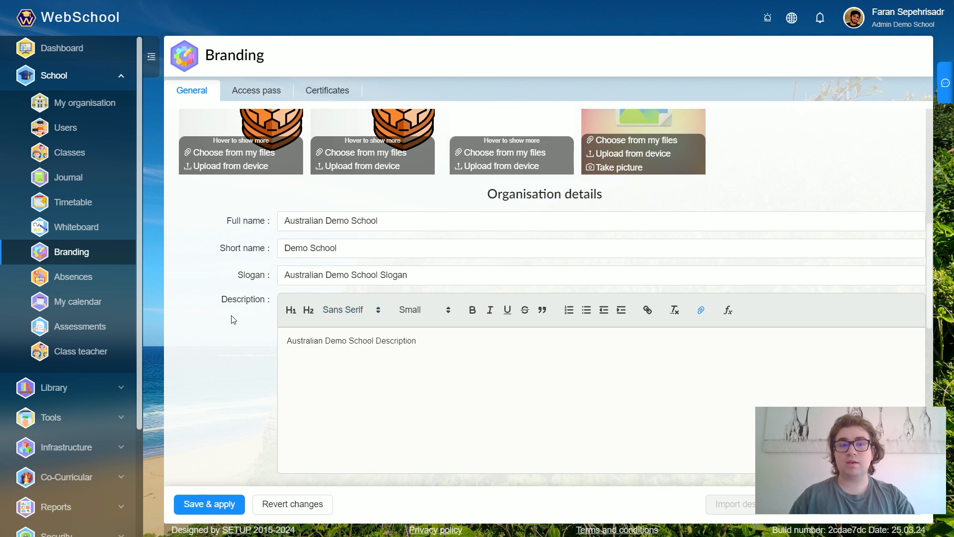
{"action": "scroll", "coordinate": [225, 352], "scroll_direction": "down", "scroll_amount": 1}
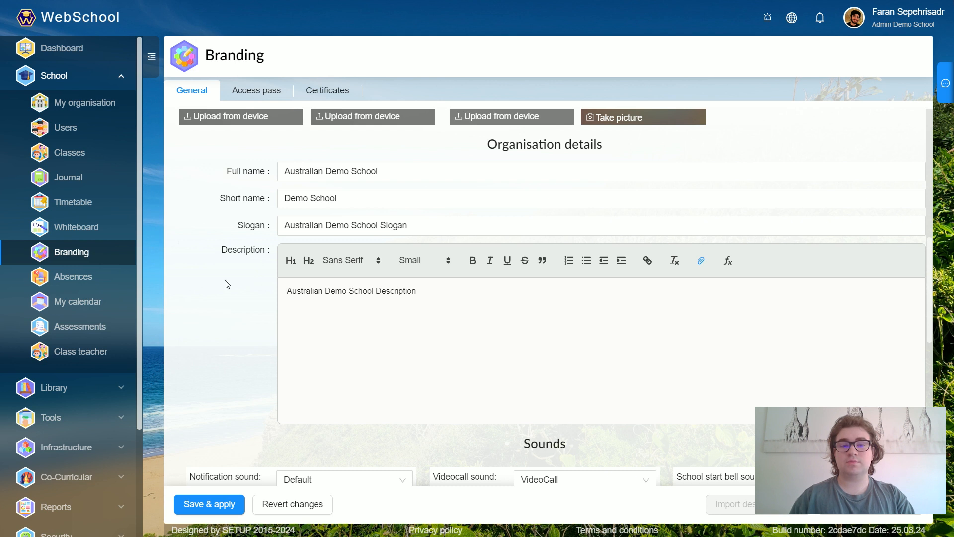
- Check the options offered for the notification, videocall, school start bell and school end bell sounds
{"action": "scroll", "coordinate": [225, 284], "scroll_direction": "down", "scroll_amount": 6}
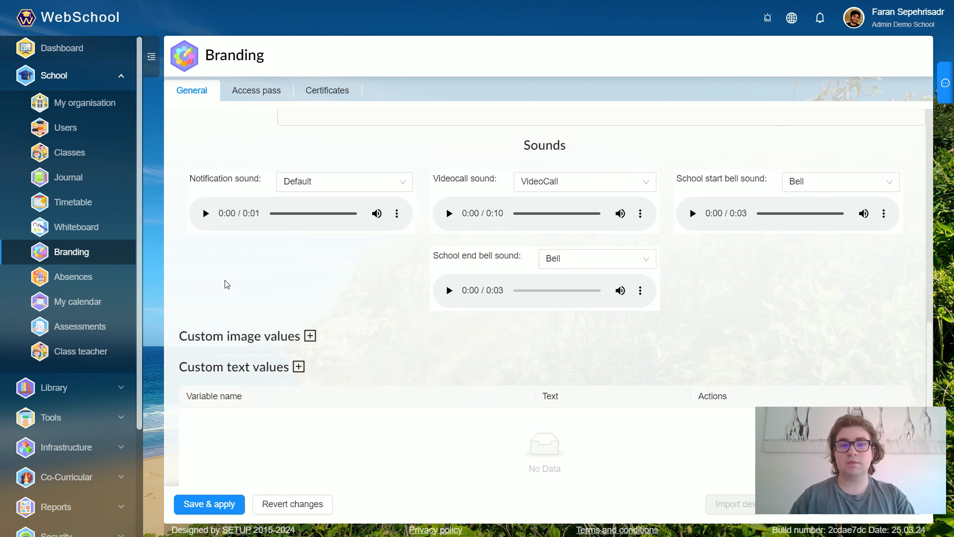
{"action": "scroll", "coordinate": [378, 334], "scroll_direction": "up", "scroll_amount": 1}
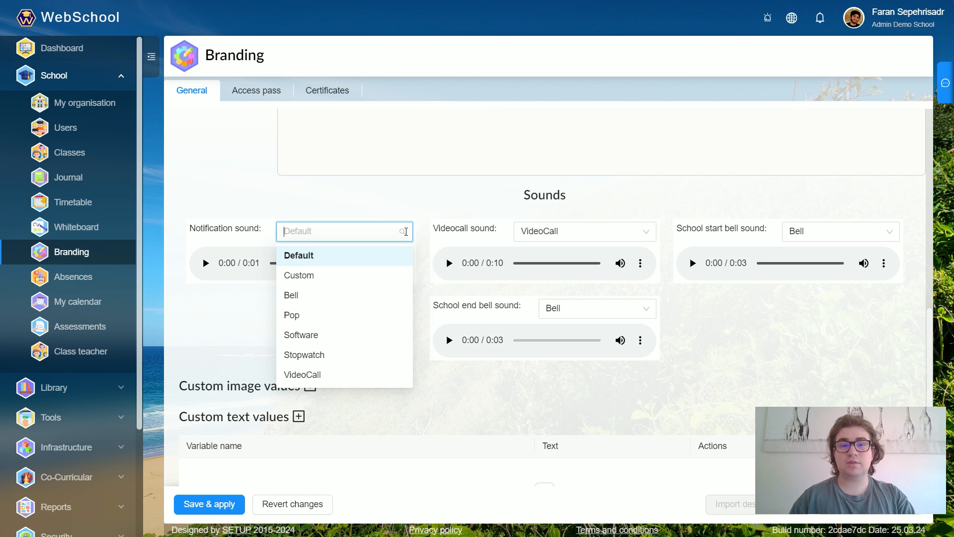
{"action": "left_click", "coordinate": [406, 231]}
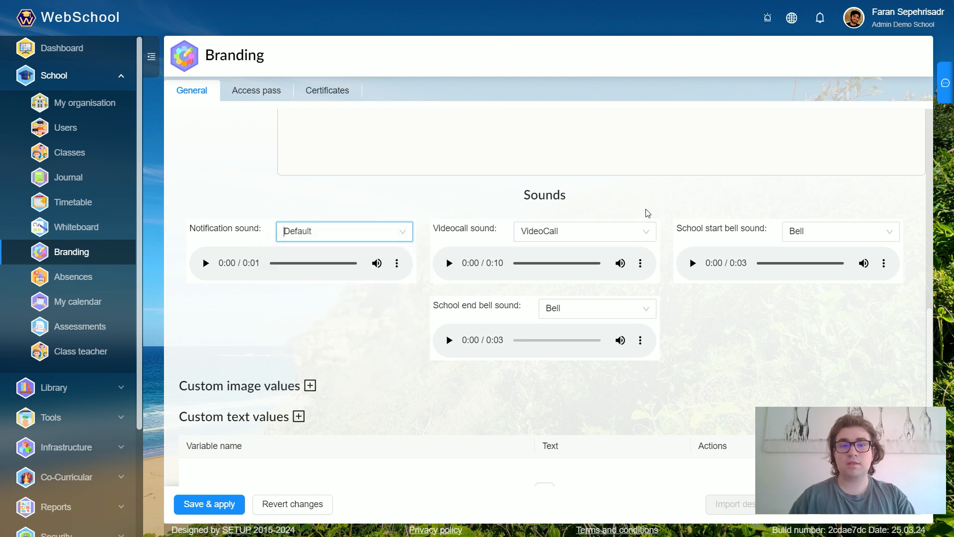
{"action": "left_click", "coordinate": [648, 231]}
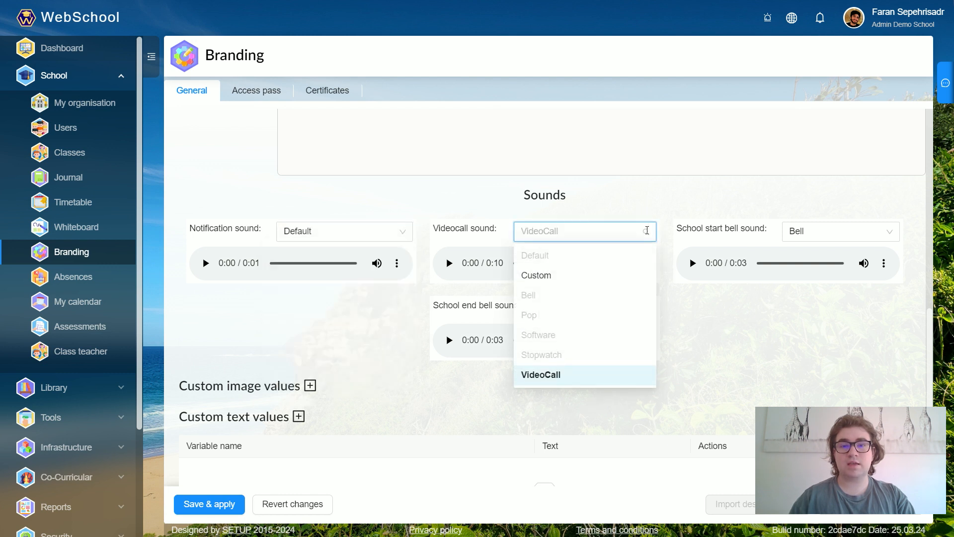
{"action": "left_click", "coordinate": [647, 230]}
{"action": "left_click", "coordinate": [846, 226]}
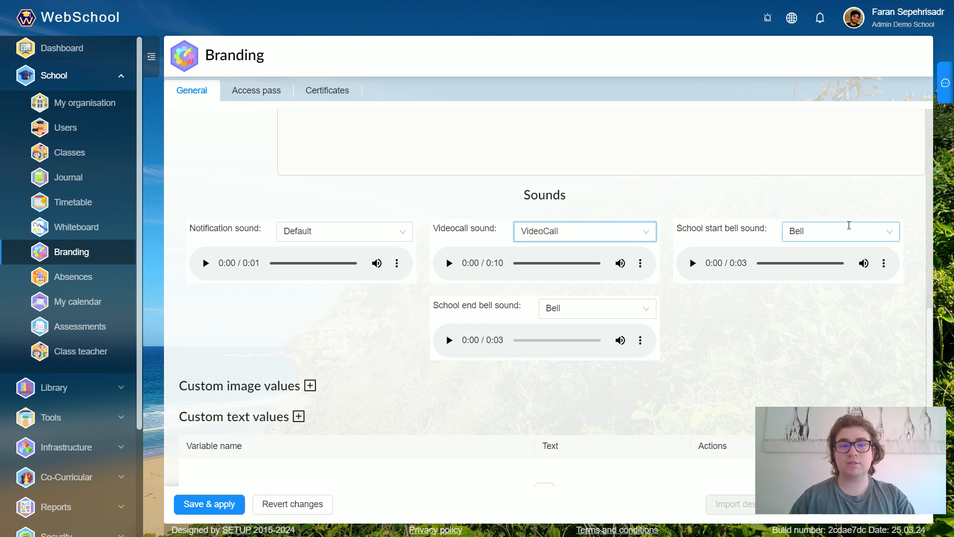
{"action": "left_click", "coordinate": [849, 225]}
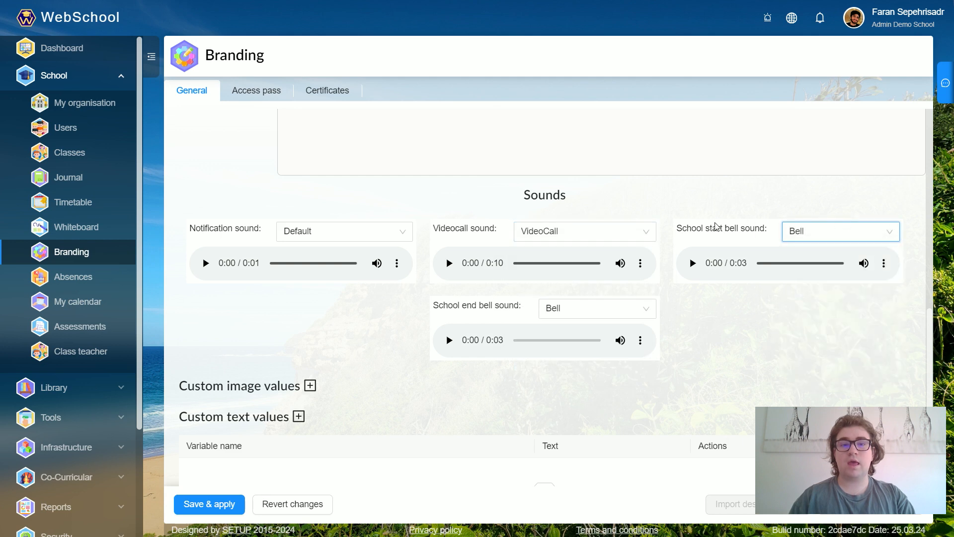
{"action": "left_click", "coordinate": [638, 309]}
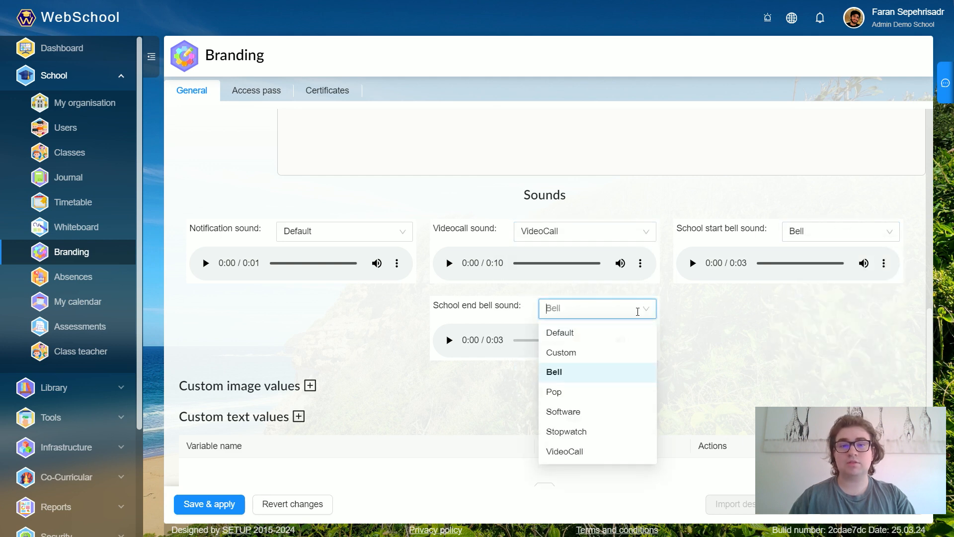
{"action": "left_click", "coordinate": [638, 309]}
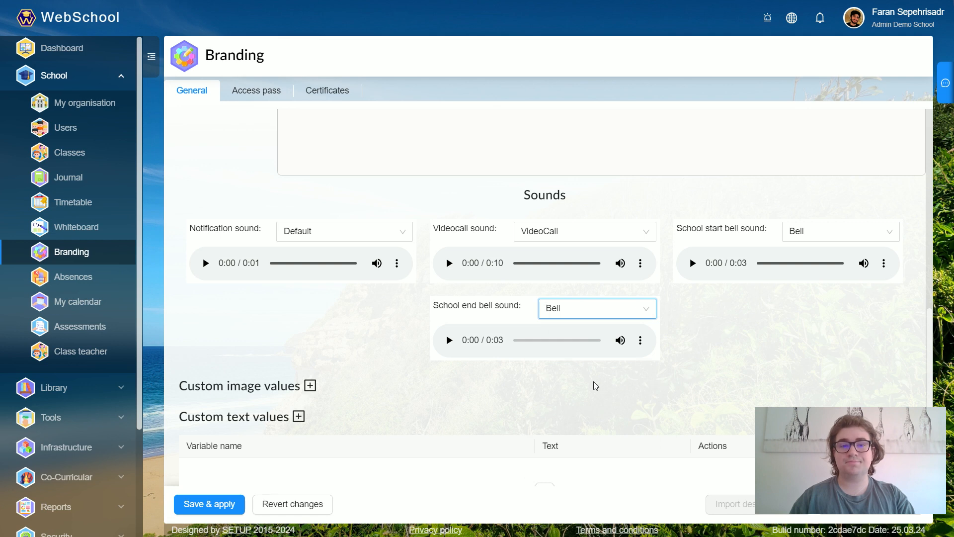
- Examine the forms for adding a custom image value and a custom text value, cancelling each one
{"action": "scroll", "coordinate": [348, 323], "scroll_direction": "down", "scroll_amount": 4}
{"action": "left_click", "coordinate": [311, 187]}
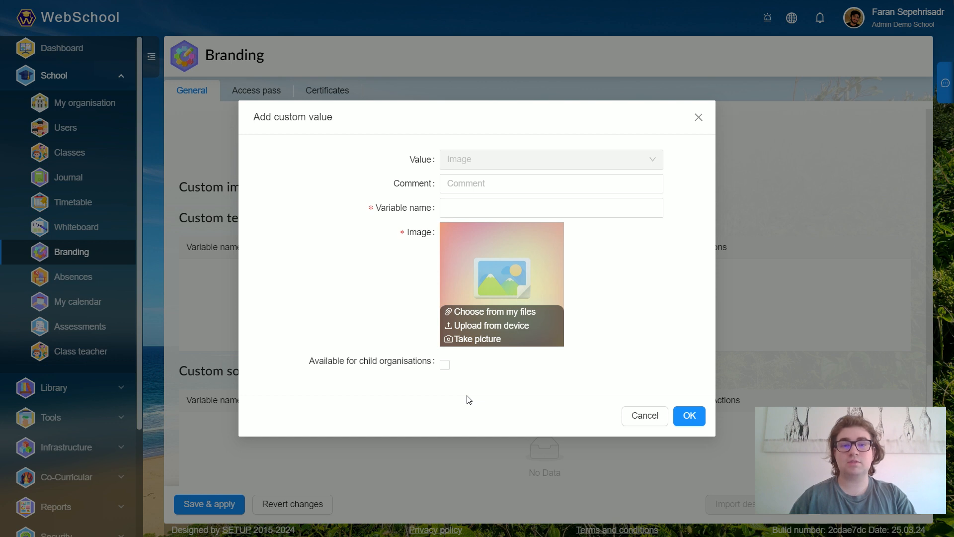
{"action": "left_click", "coordinate": [649, 415]}
{"action": "left_click", "coordinate": [299, 219]}
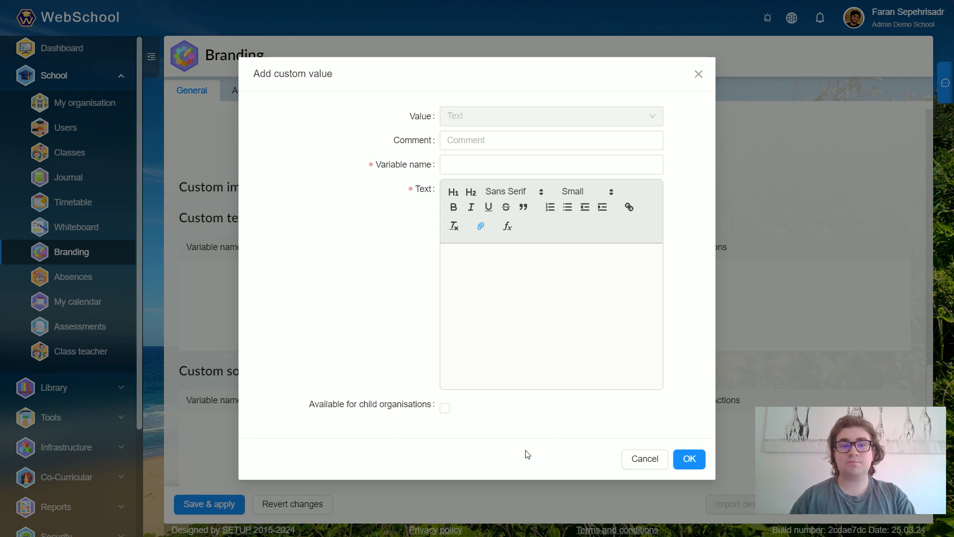
{"action": "left_click", "coordinate": [629, 463]}
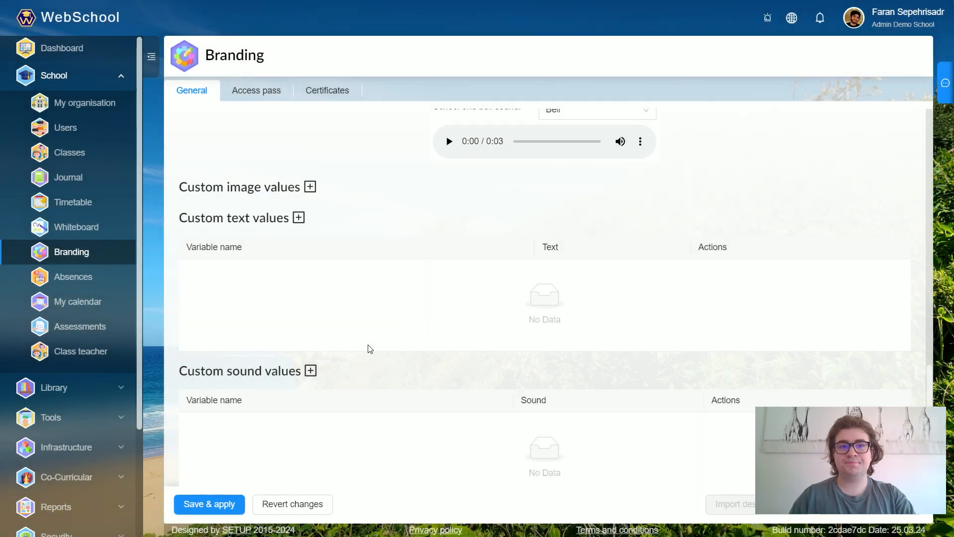
- Open the form for adding a custom sound value to the branding
{"action": "scroll", "coordinate": [316, 348], "scroll_direction": "down", "scroll_amount": 1}
{"action": "left_click", "coordinate": [311, 319]}
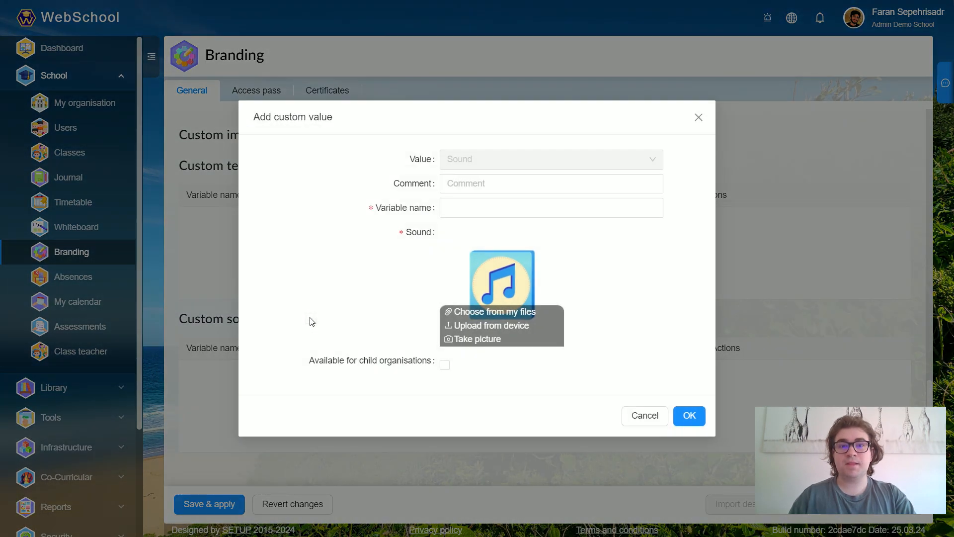